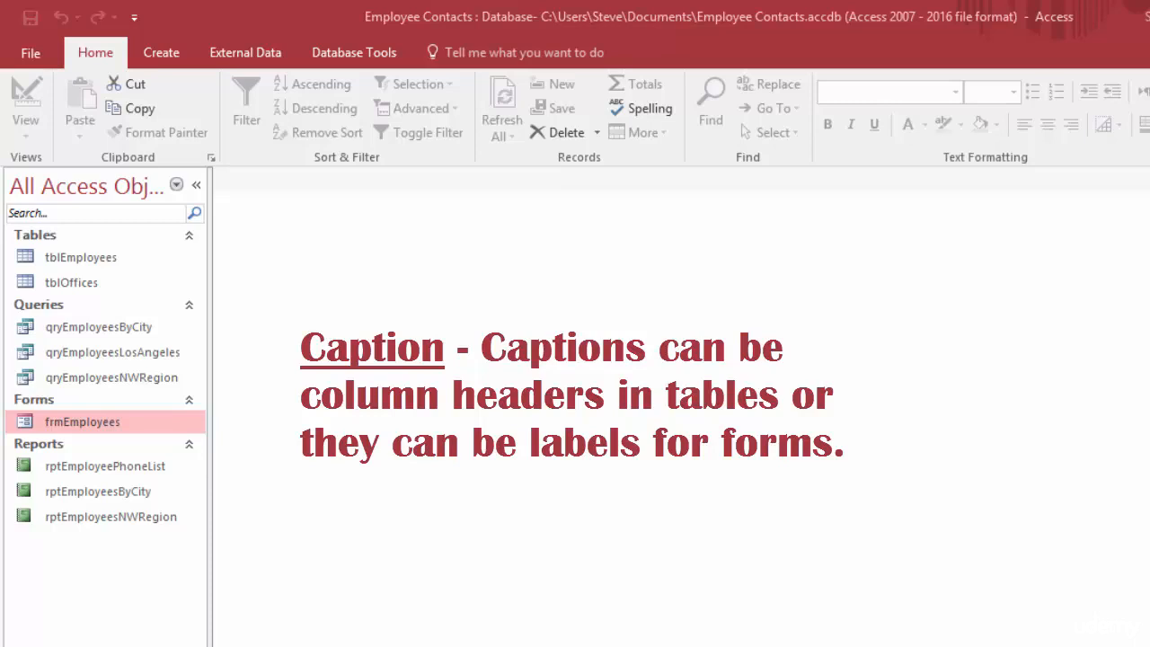
Open frmEmployees in Design View and show the Format properties of the First Name label in a widened property sheet
{"action": "right_click", "coordinate": [70, 433]}
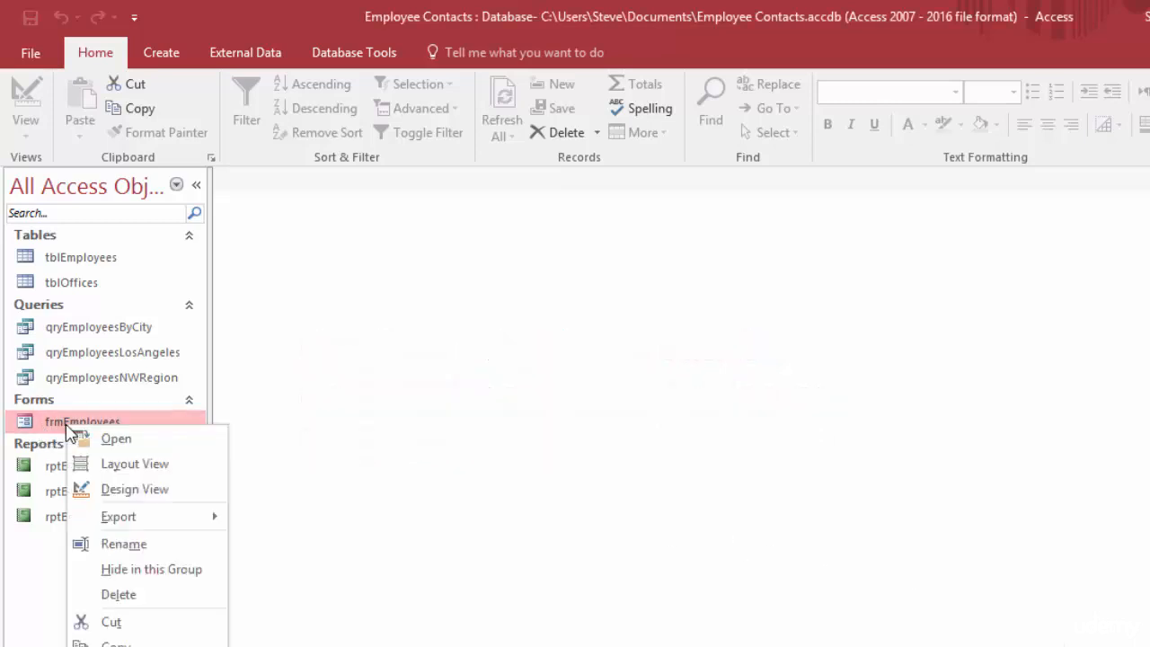
{"action": "left_click", "coordinate": [135, 490]}
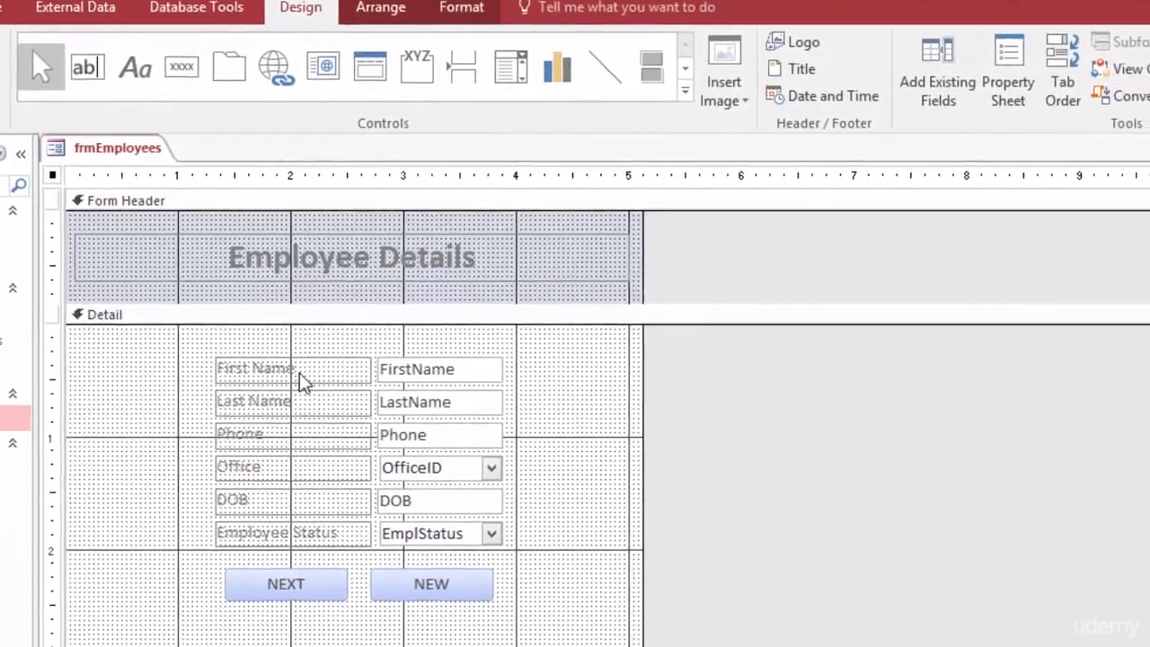
{"action": "left_click", "coordinate": [395, 374]}
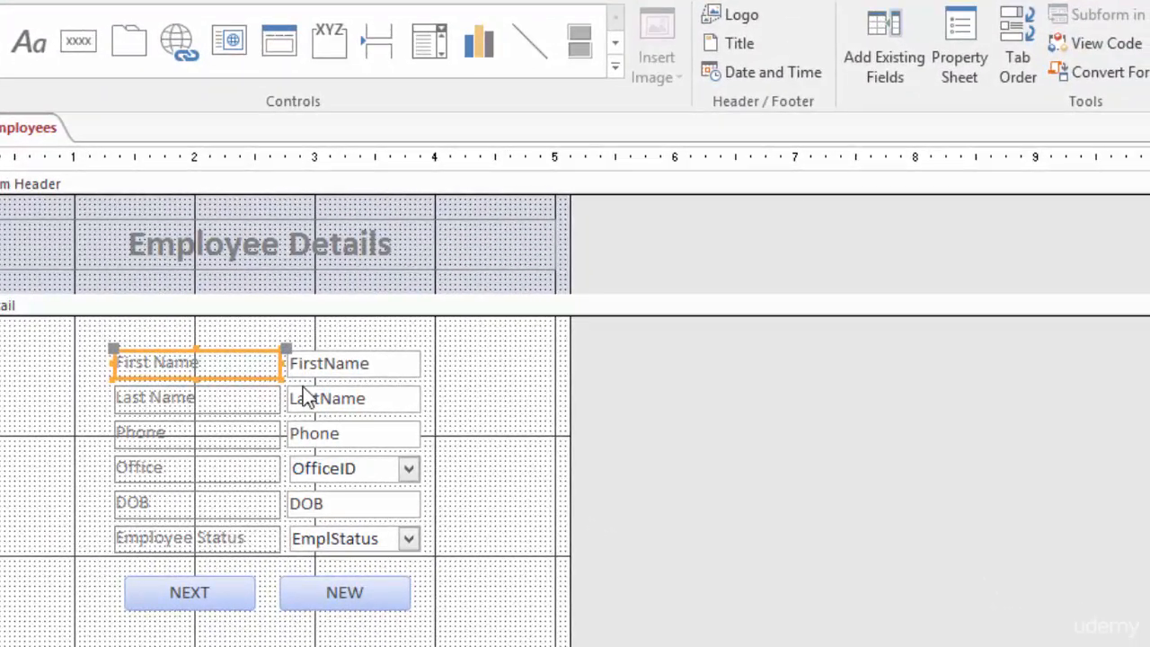
{"action": "left_click", "coordinate": [959, 36]}
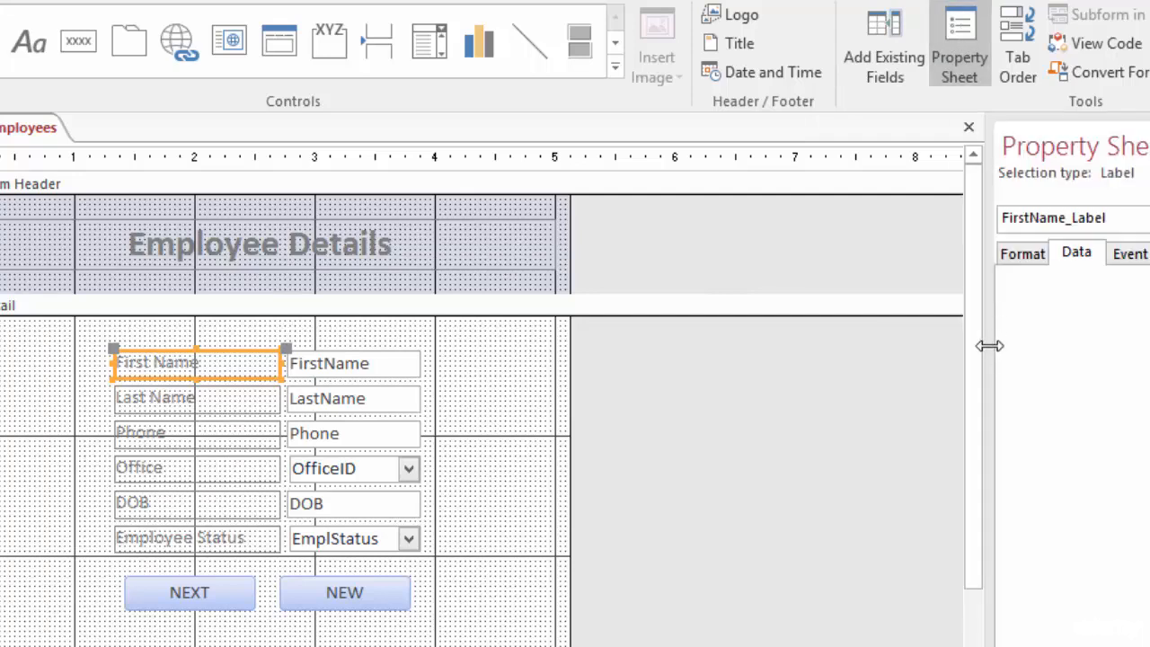
{"action": "left_click_drag", "start_coordinate": [991, 341], "coordinate": [723, 359]}
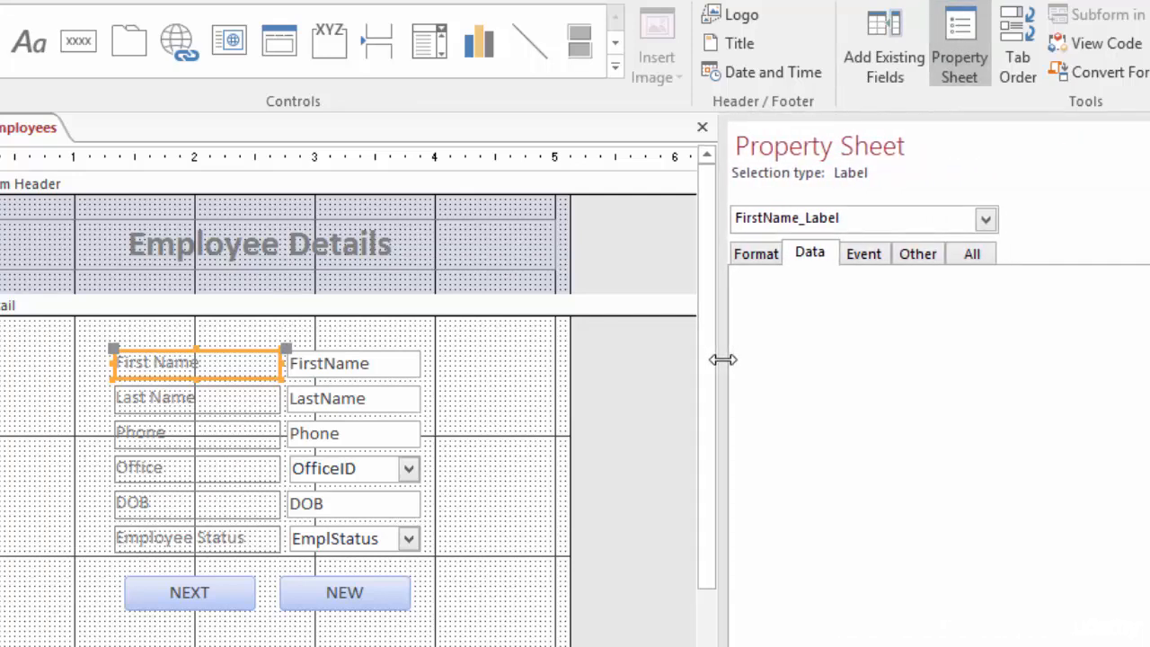
{"action": "left_click", "coordinate": [756, 256]}
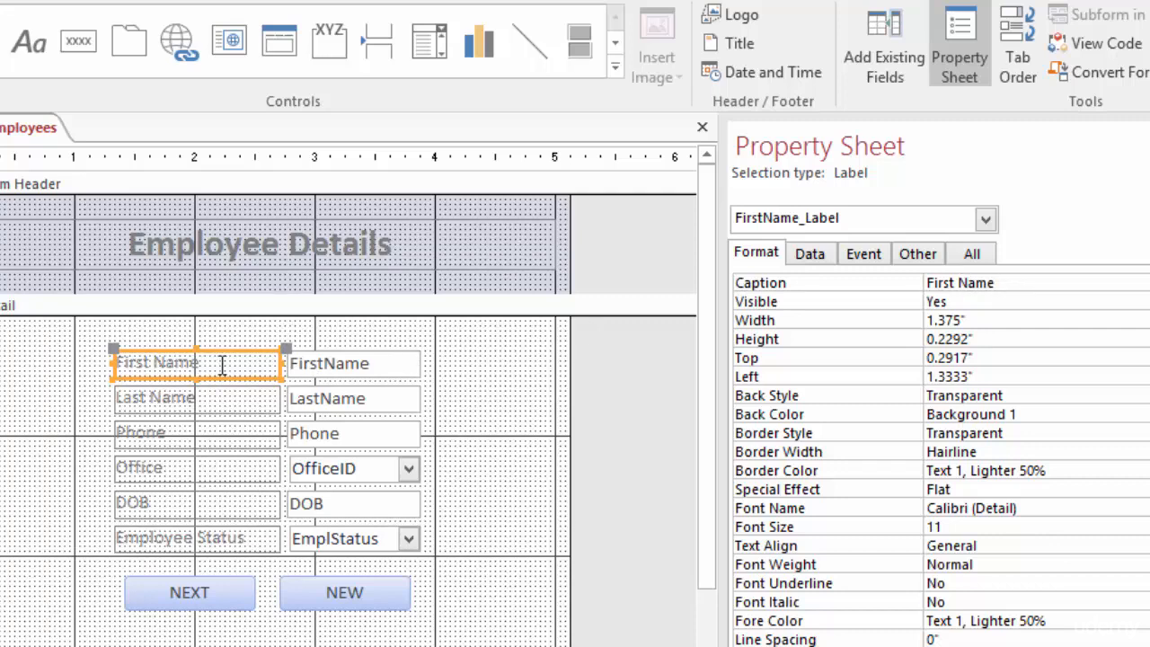
Highlight the First Name label's Caption property value and place the text cursor in the label itself
{"action": "left_click_drag", "start_coordinate": [928, 283], "coordinate": [1001, 283]}
{"action": "left_click", "coordinate": [1001, 284]}
{"action": "left_click", "coordinate": [204, 363]}
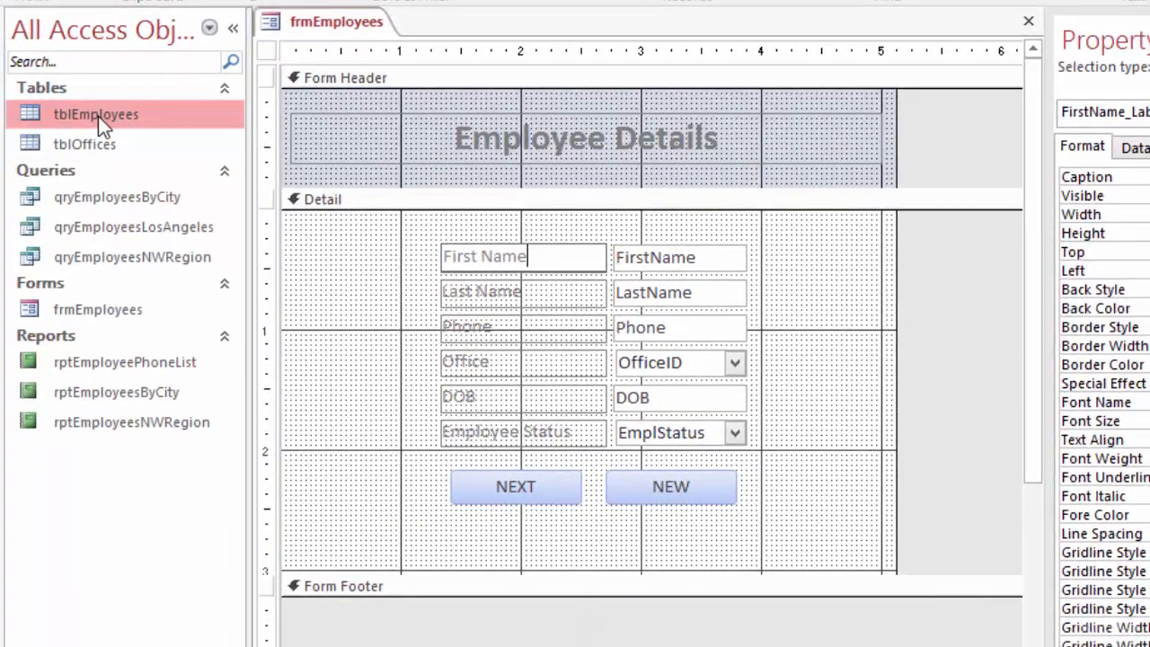
Open tblEmployees in Design View and set the Phone field's caption to "Phone Number"
{"action": "right_click", "coordinate": [98, 116]}
{"action": "left_click", "coordinate": [170, 172]}
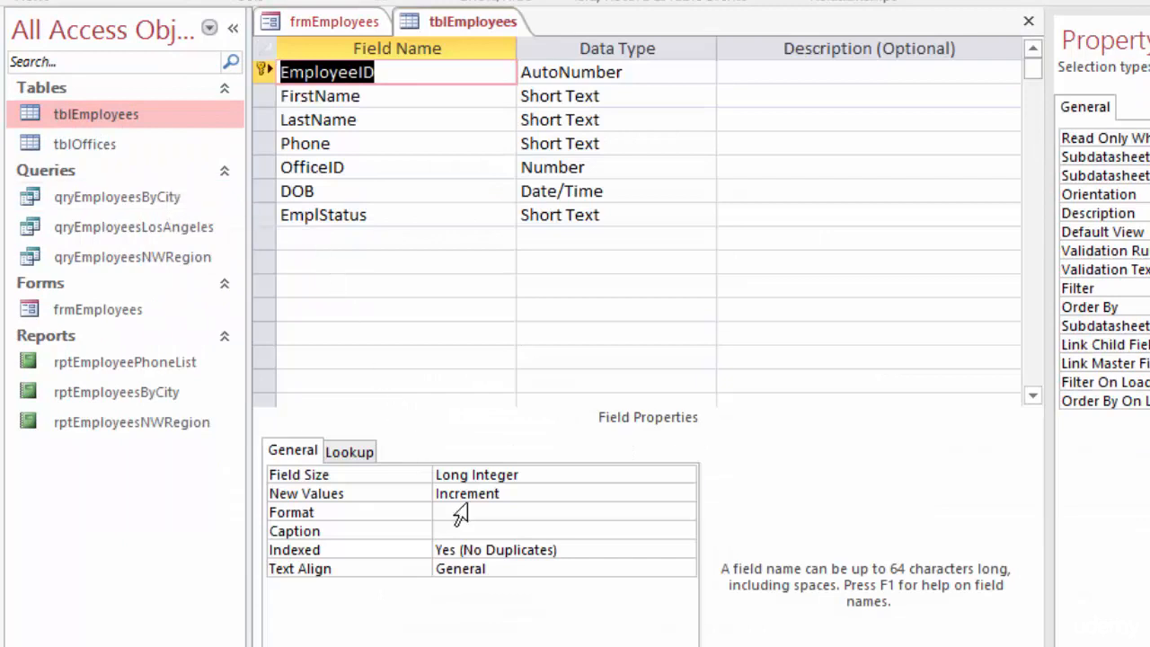
{"action": "left_click", "coordinate": [488, 532]}
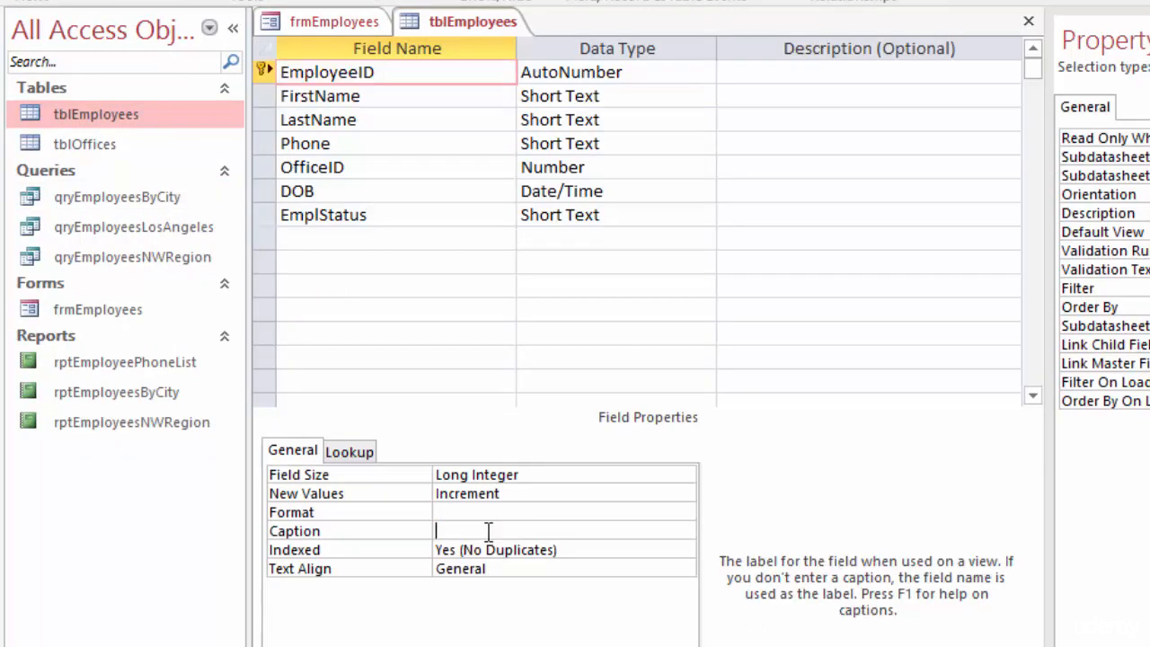
{"action": "left_click", "coordinate": [359, 138]}
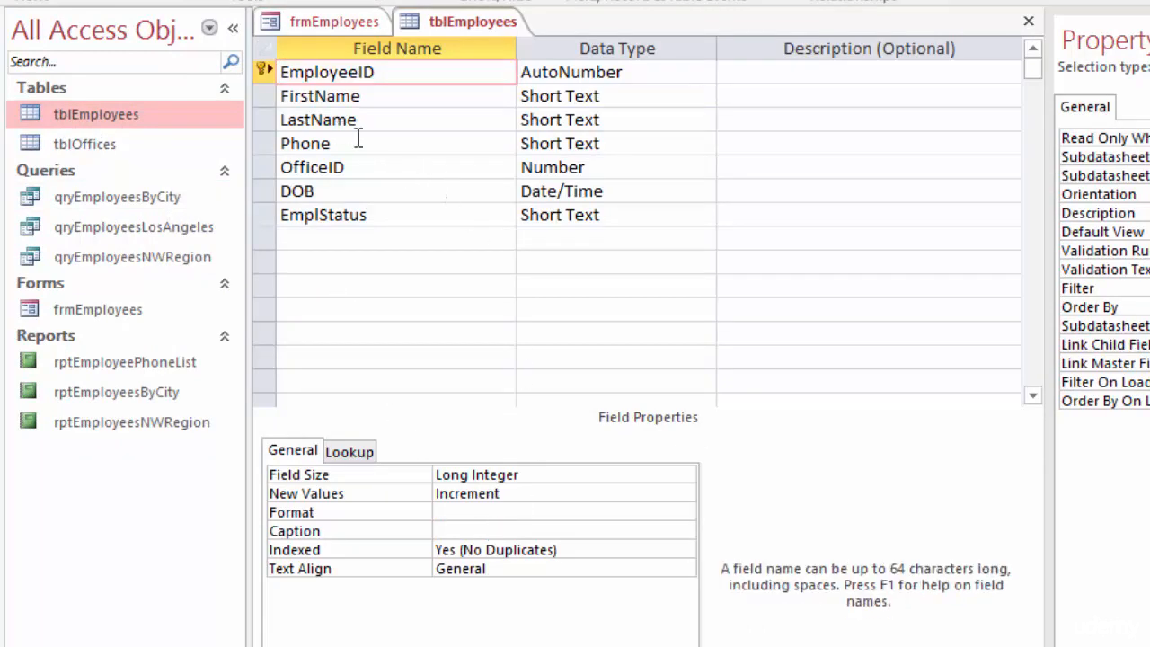
{"action": "left_click", "coordinate": [358, 138]}
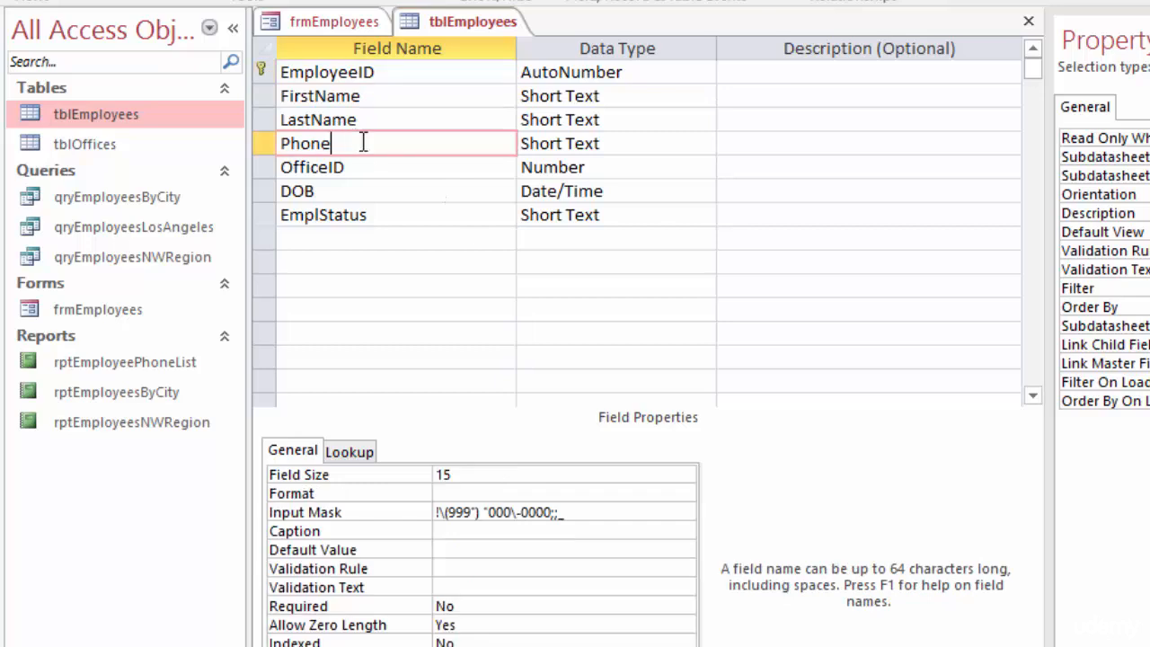
{"action": "left_click", "coordinate": [483, 532]}
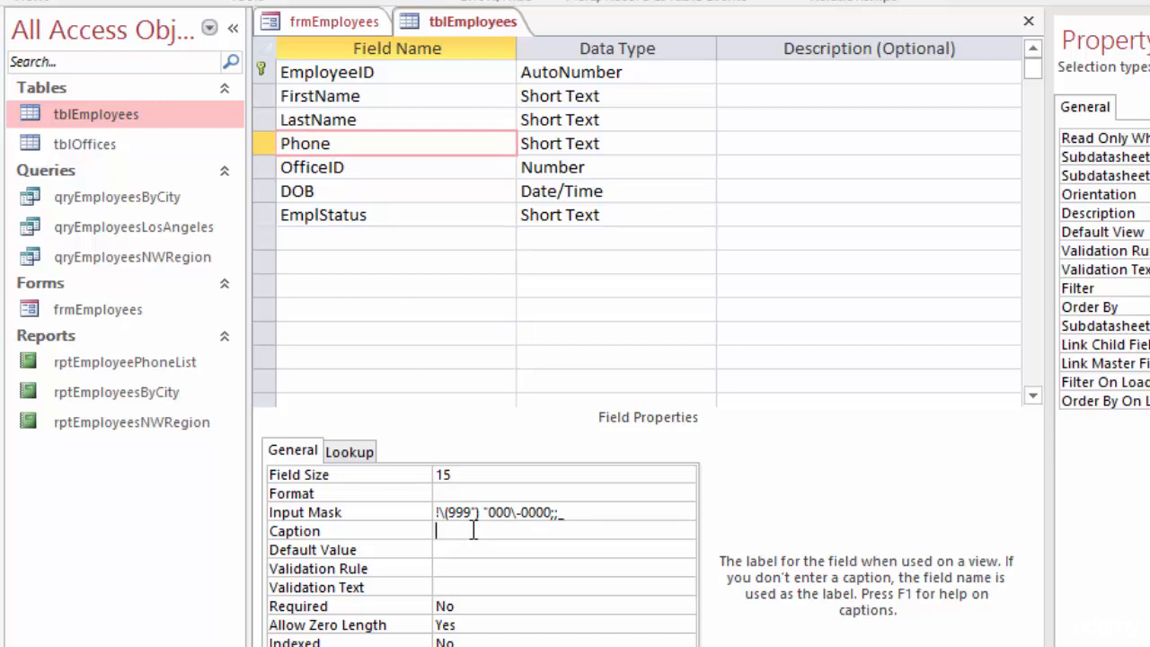
{"action": "type", "text": "Phone Number"}
Save tblEmployees and switch it to Datasheet View
{"action": "right_click", "coordinate": [447, 21]}
{"action": "left_click", "coordinate": [530, 170]}
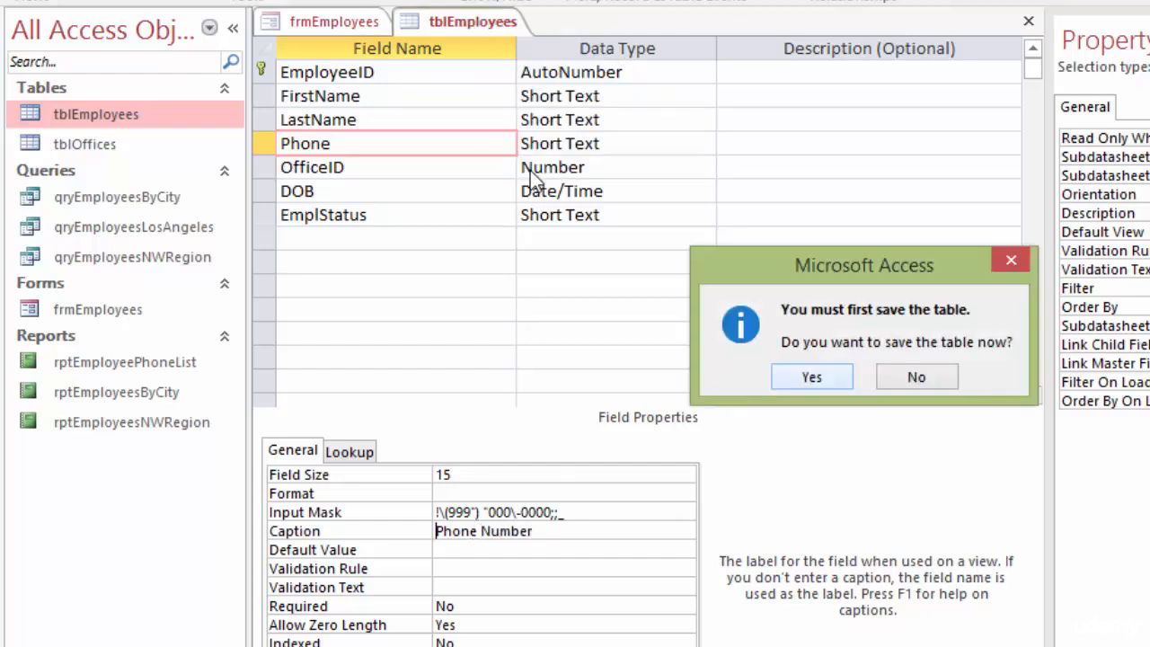
{"action": "left_click", "coordinate": [813, 377]}
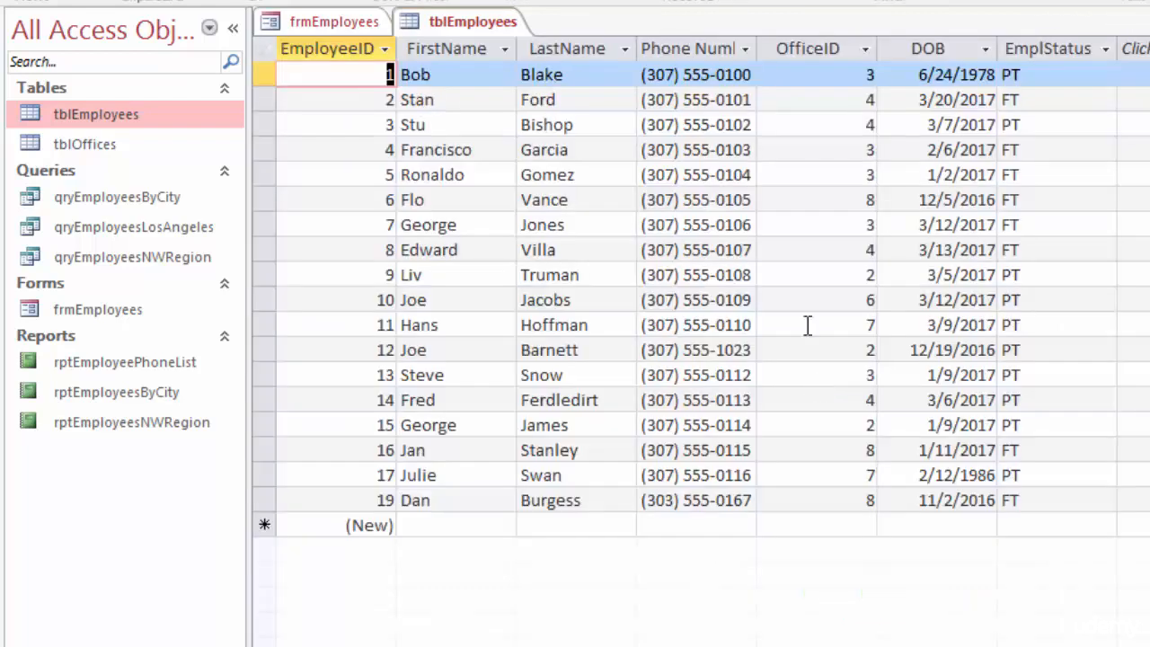
Fit the Phone Number column to its full header text and check the column's caption
{"action": "double_click", "coordinate": [758, 47]}
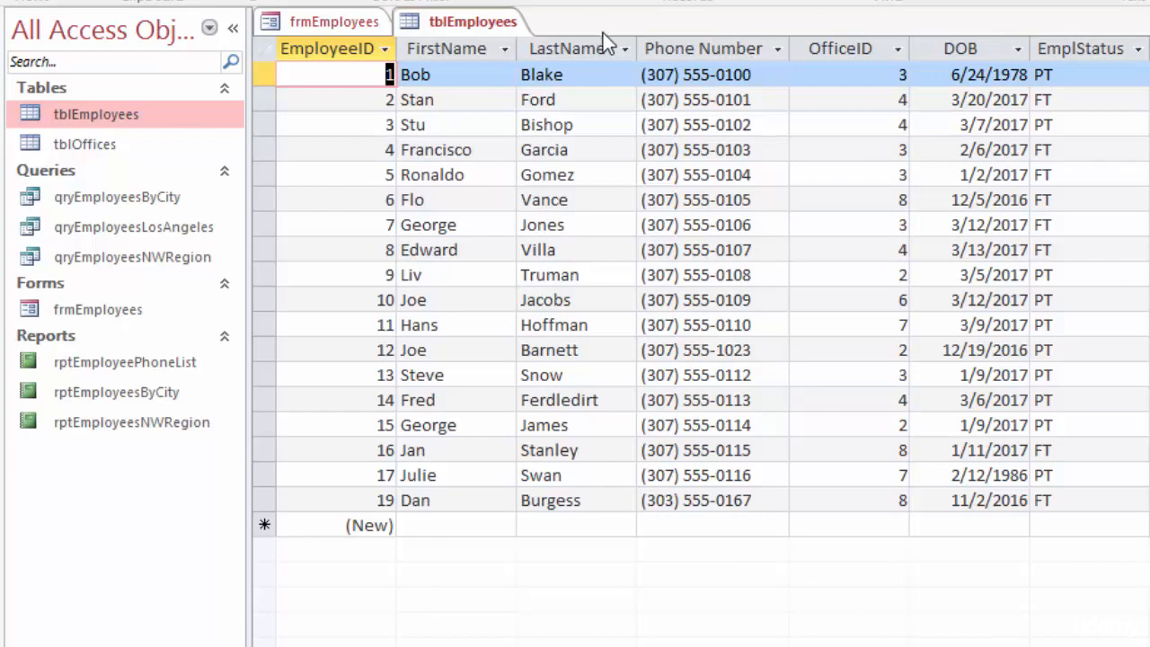
{"action": "left_click", "coordinate": [718, 49]}
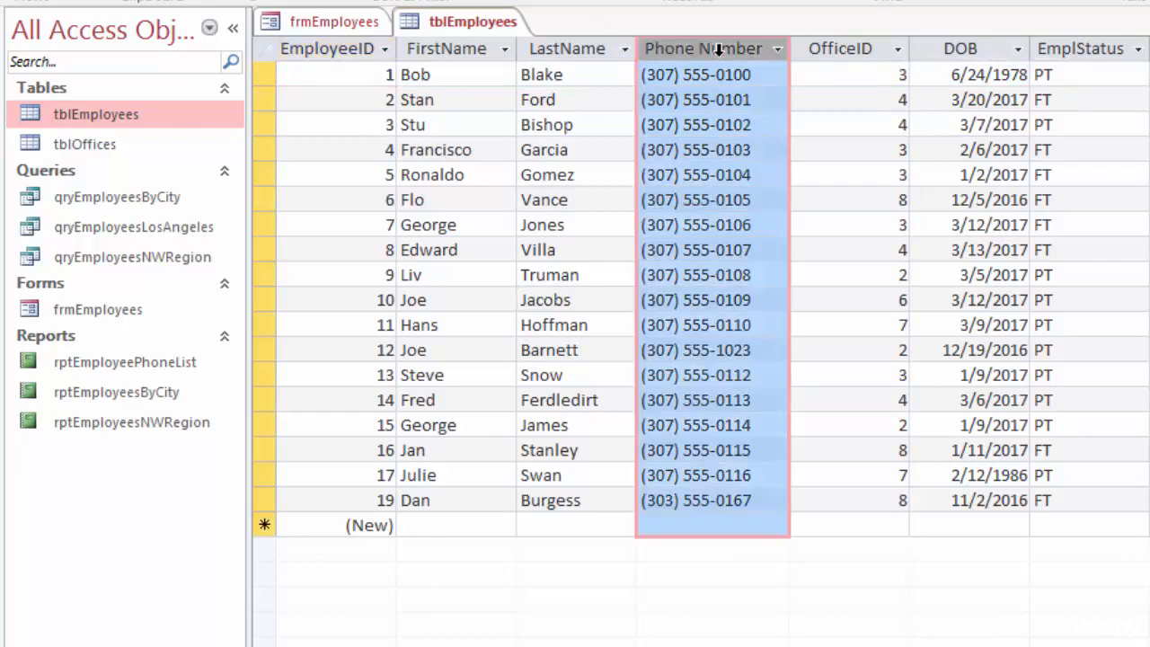
{"action": "left_click", "coordinate": [762, 74]}
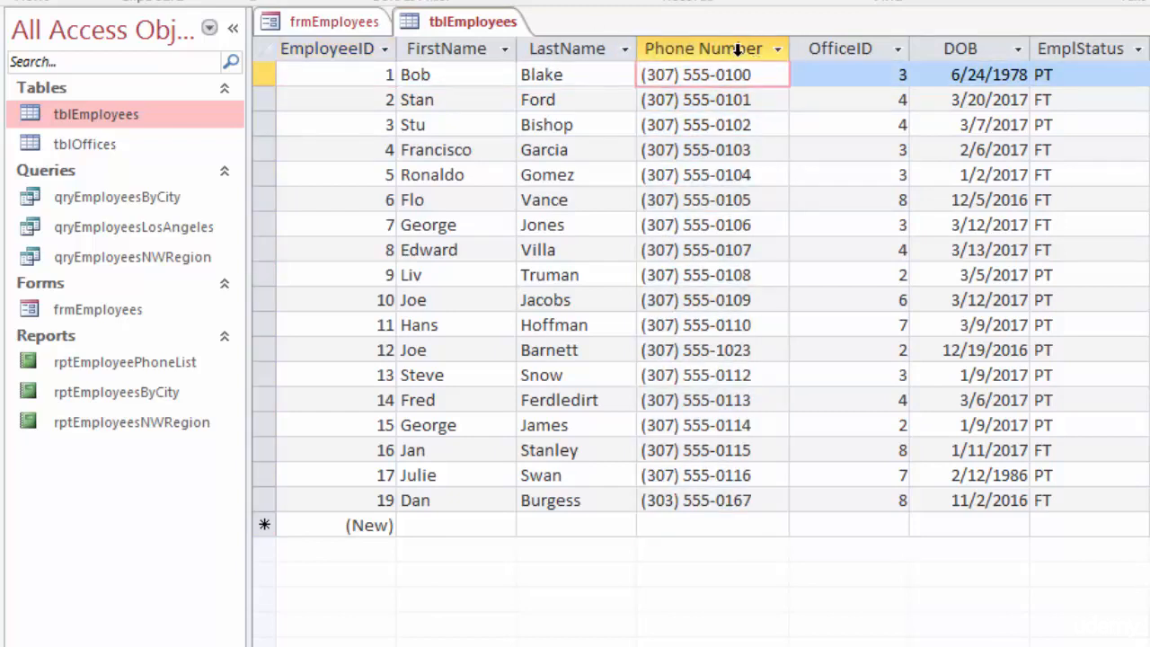
Review the Phone field's caption in Design View, and close tblEmployees and frmEmployees without saving the changes
{"action": "right_click", "coordinate": [457, 22]}
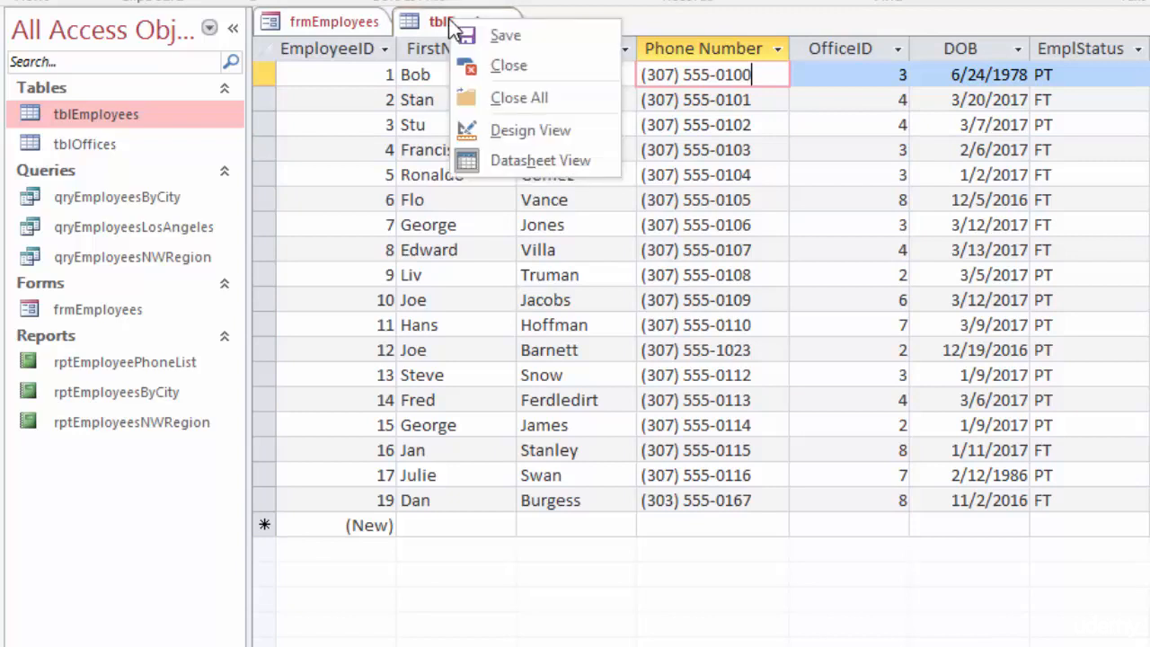
{"action": "left_click", "coordinate": [530, 135]}
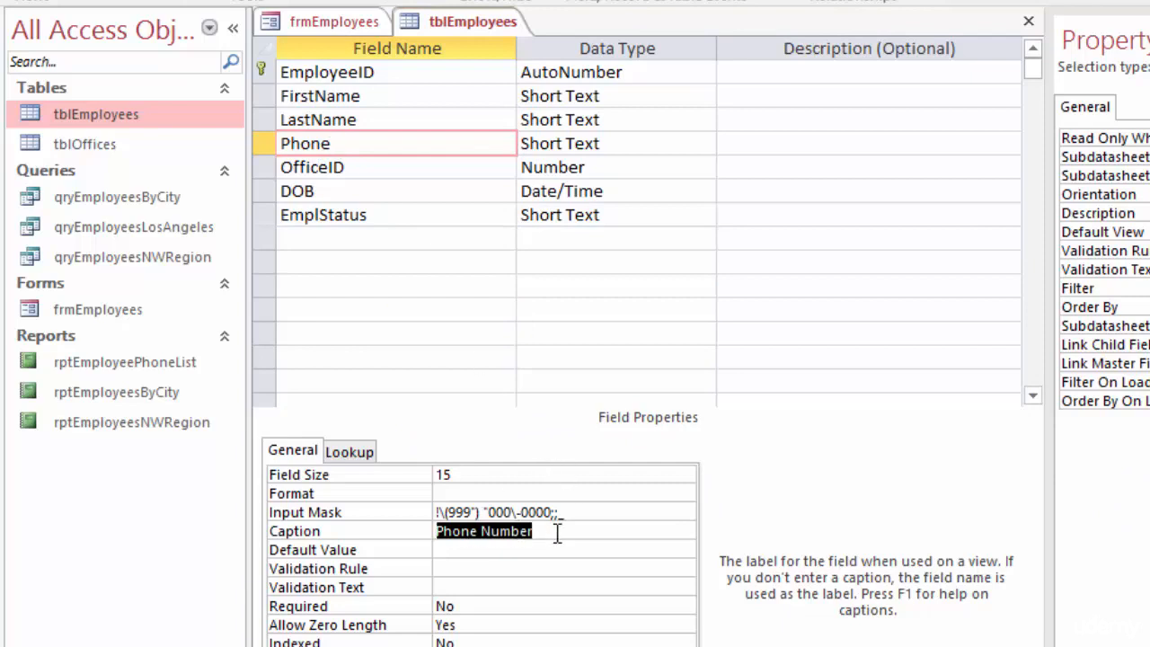
{"action": "left_click", "coordinate": [1028, 20]}
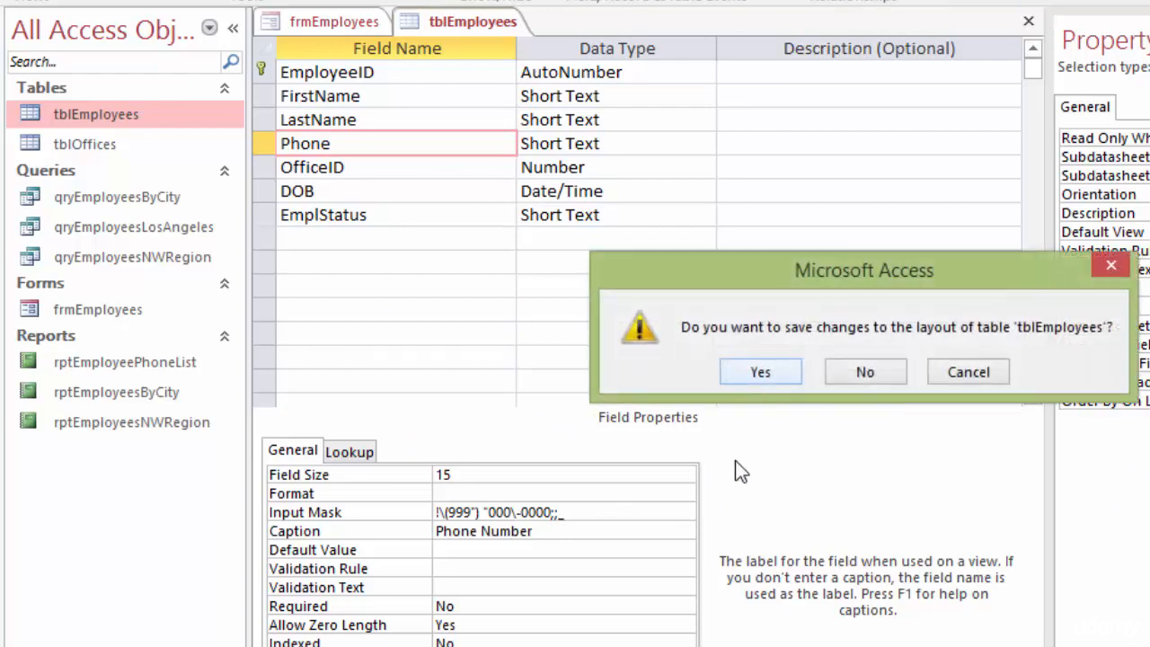
{"action": "left_click", "coordinate": [859, 374]}
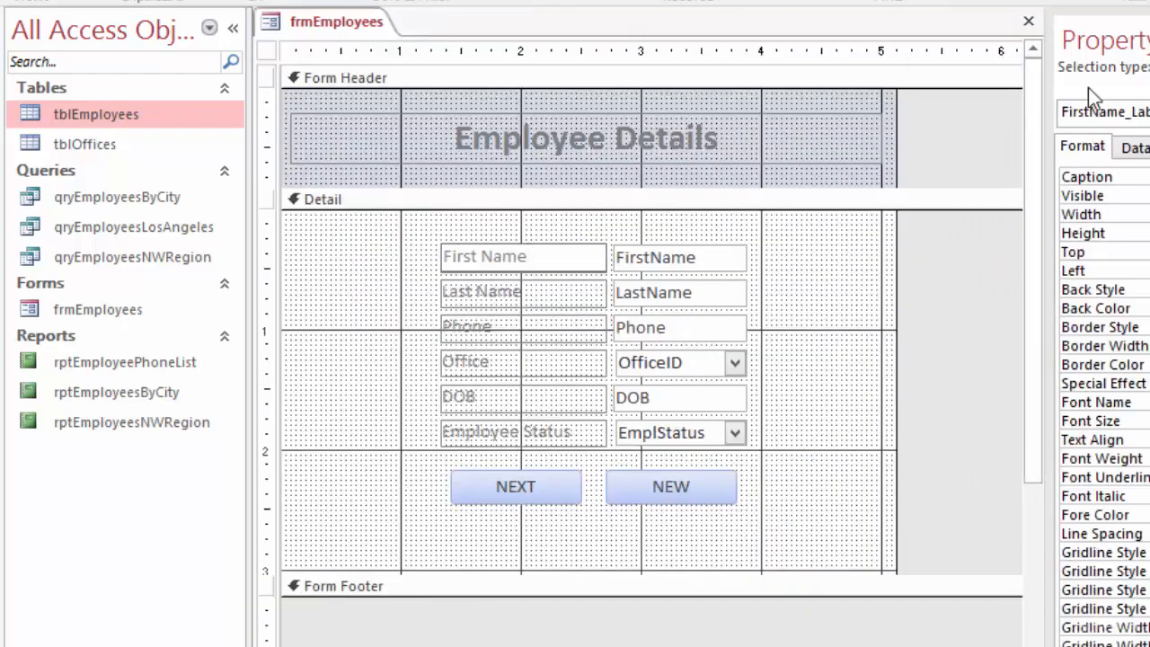
{"action": "left_click", "coordinate": [1030, 24]}
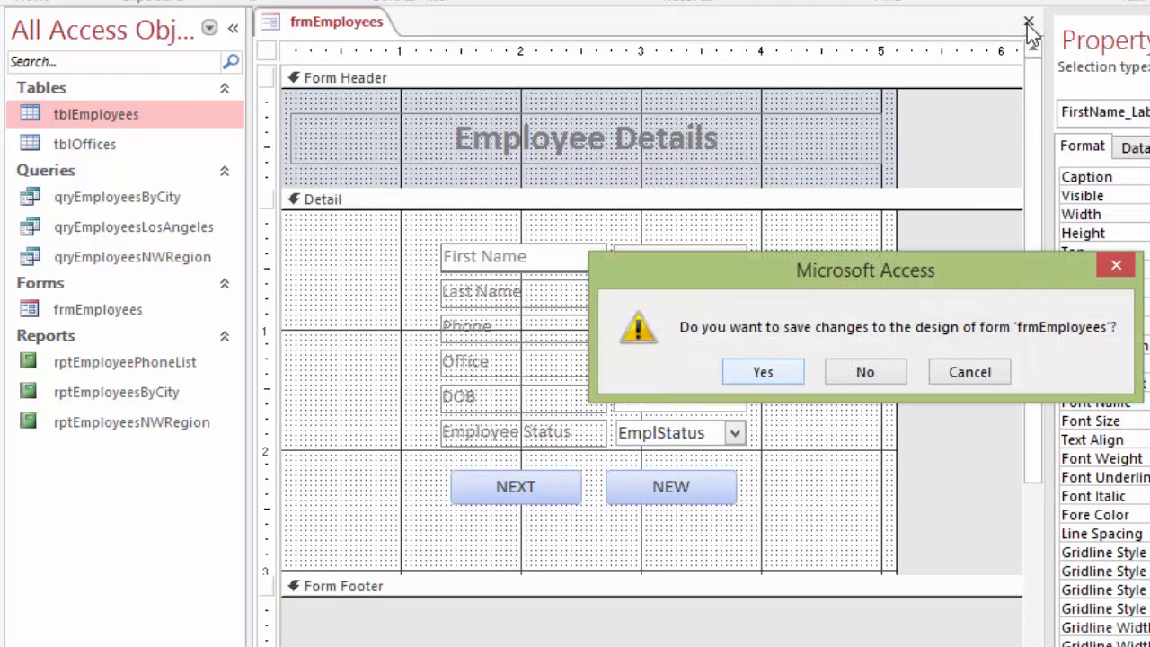
{"action": "left_click", "coordinate": [868, 372]}
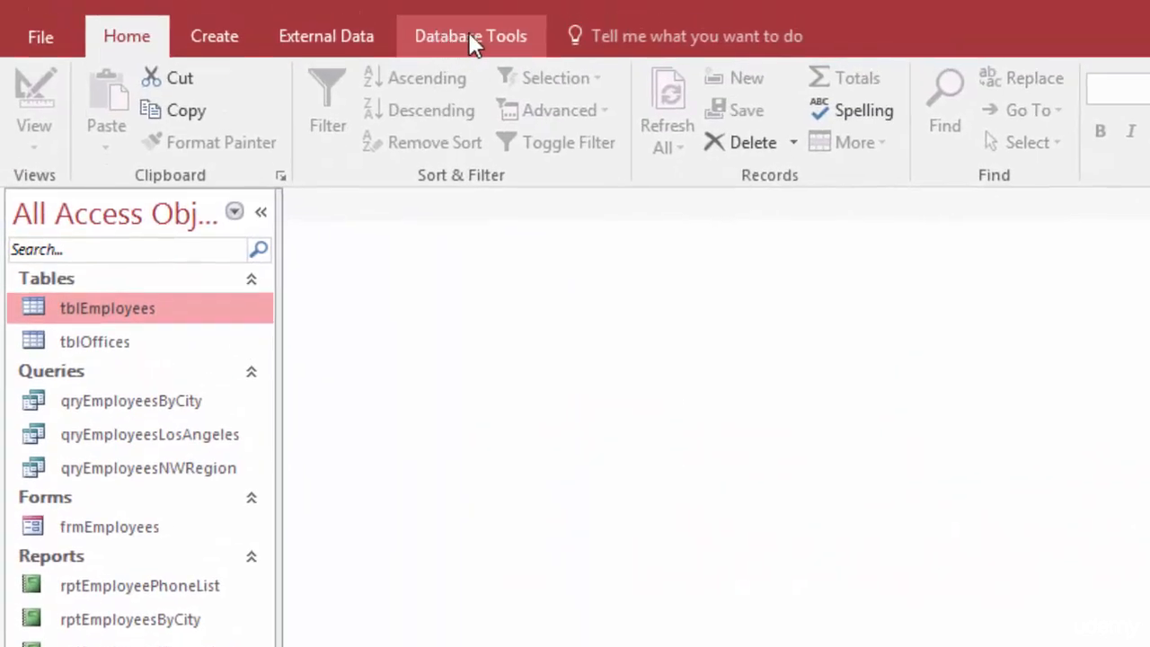
Open the Relationships window and bring up the settings of the OfficeID relationship between tblEmployees and tblOffices, keeping both tables uncovered
{"action": "left_click", "coordinate": [470, 39]}
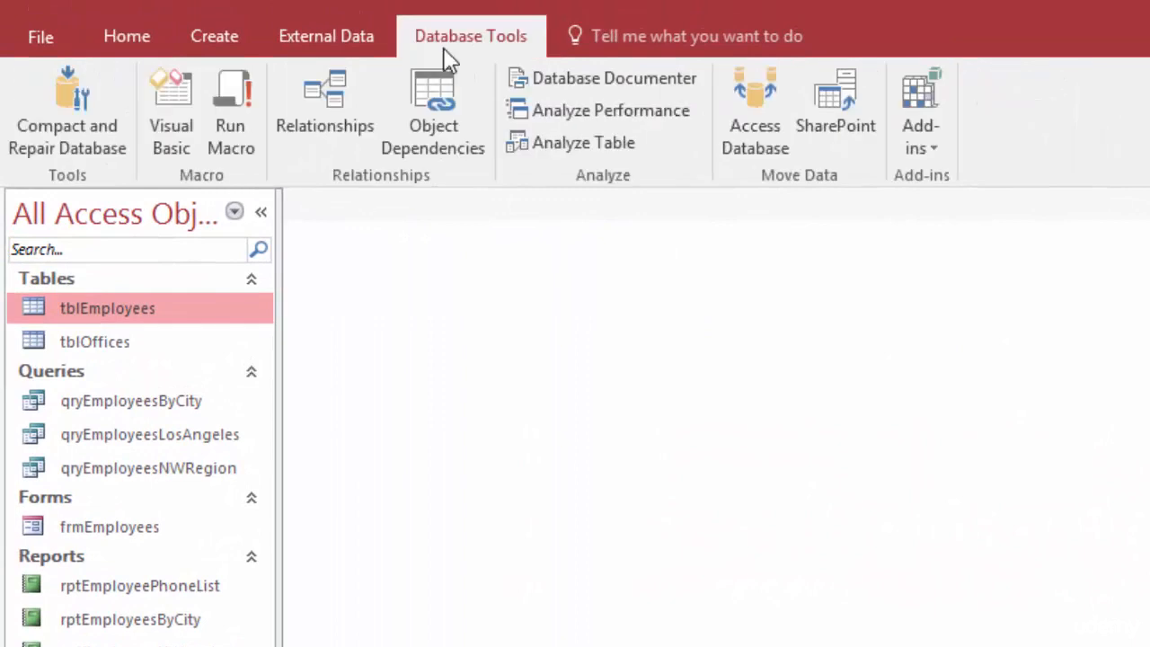
{"action": "left_click", "coordinate": [335, 114]}
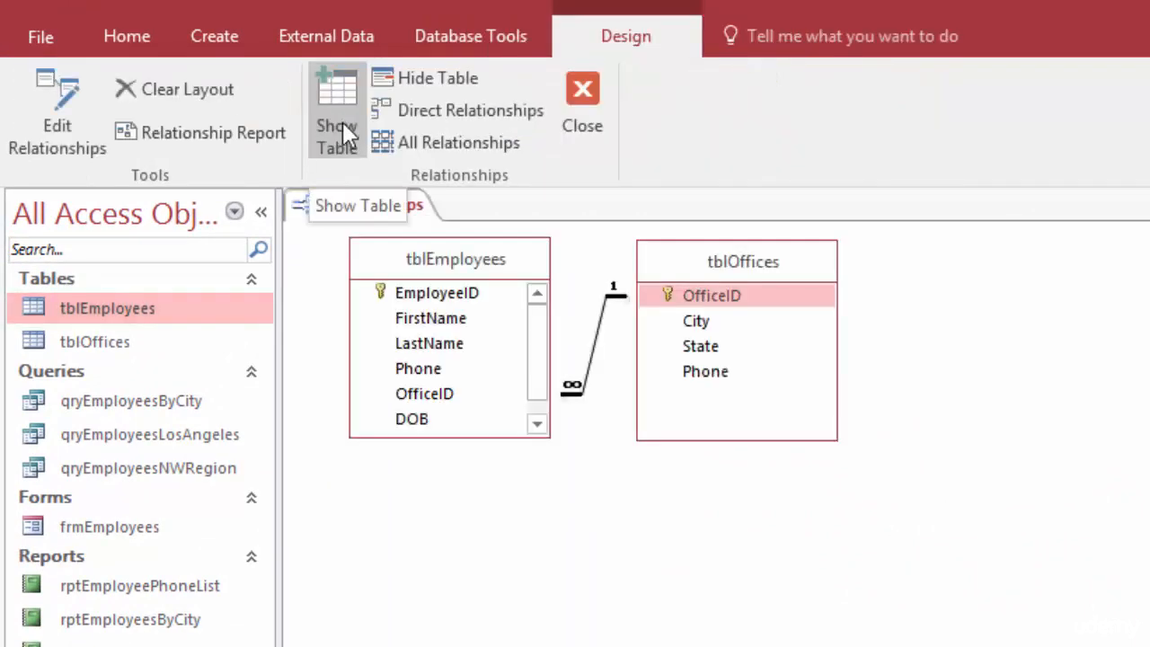
{"action": "left_click", "coordinate": [757, 296]}
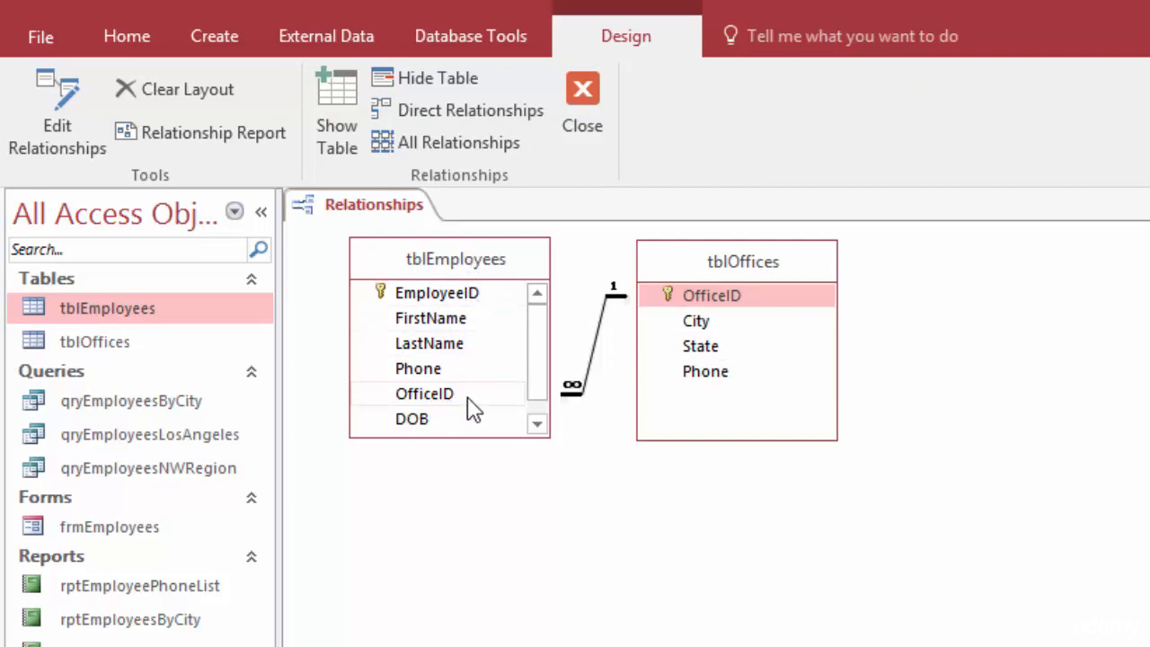
{"action": "left_click", "coordinate": [593, 355]}
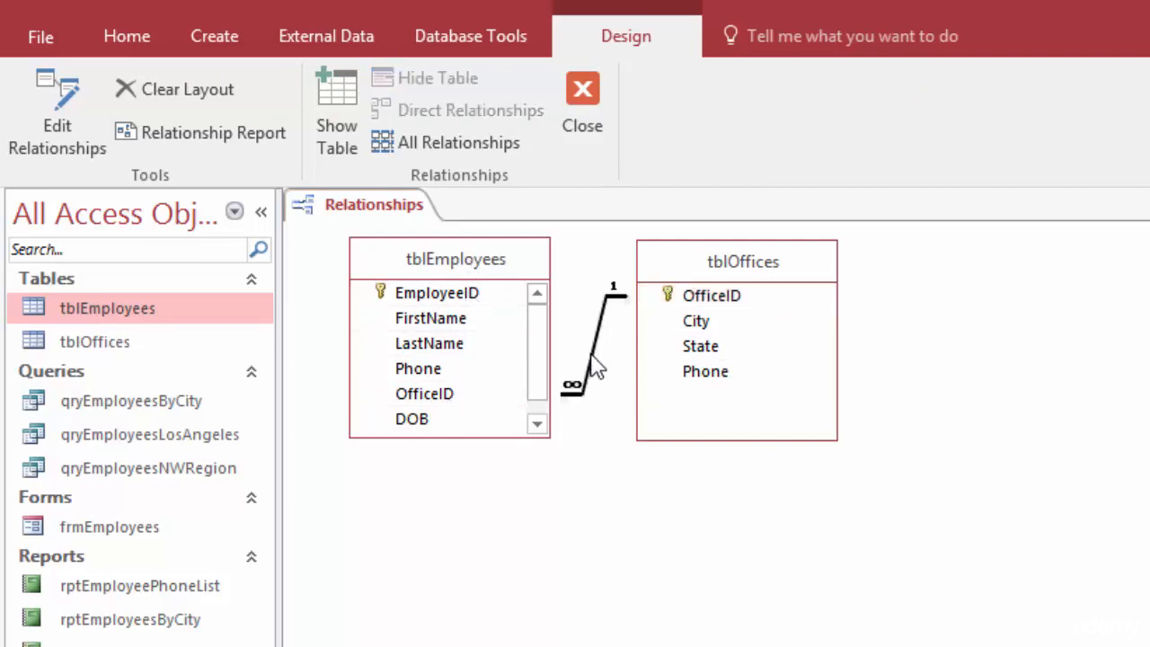
{"action": "right_click", "coordinate": [596, 367]}
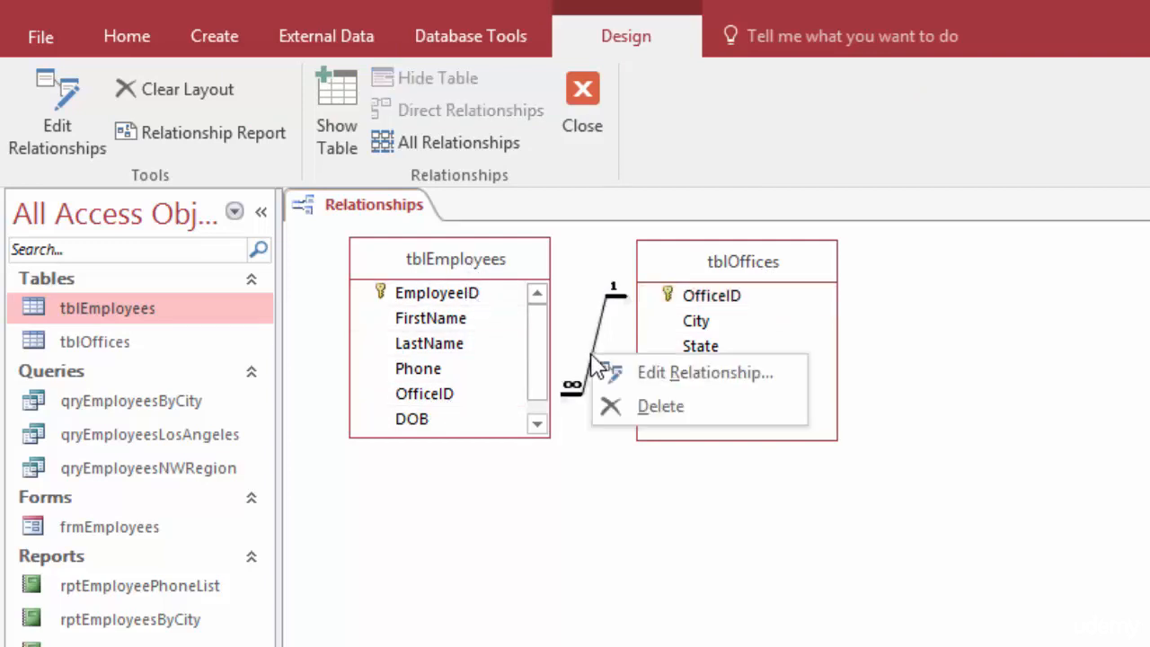
{"action": "left_click", "coordinate": [665, 375]}
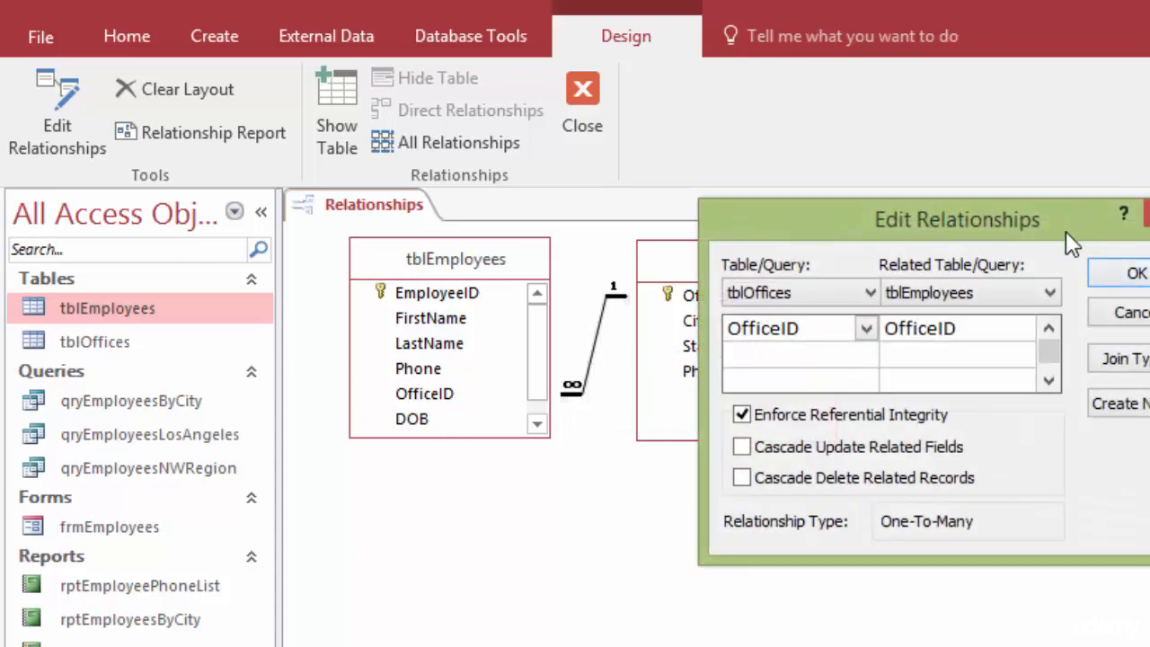
{"action": "left_click_drag", "start_coordinate": [1066, 231], "coordinate": [714, 497]}
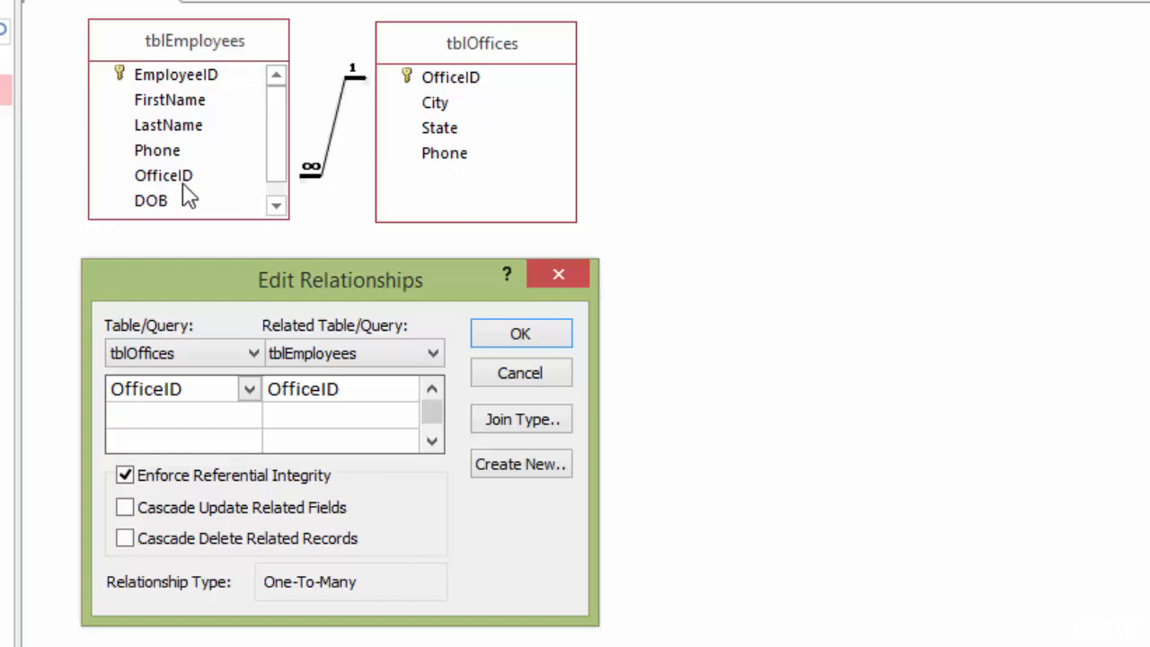
Toggle Enforce Referential Integrity off and on, try the Cascade Update Related Fields and Cascade Delete Related Records options, and cancel the edit
{"action": "left_click", "coordinate": [123, 475]}
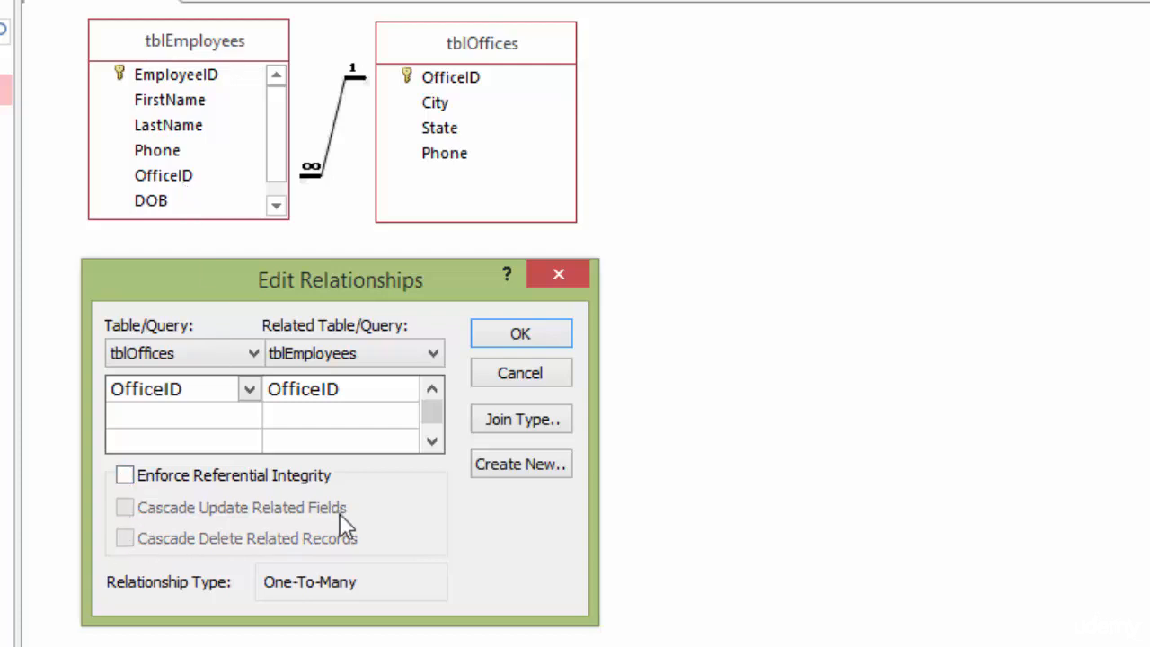
{"action": "left_click", "coordinate": [125, 476]}
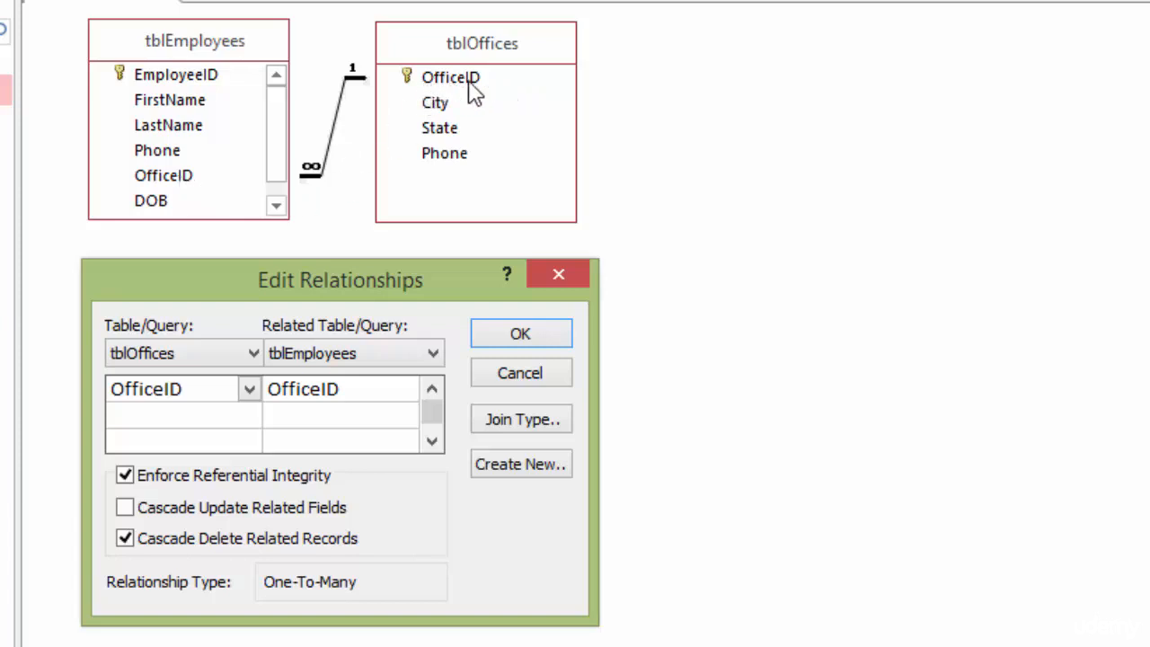
{"action": "left_click", "coordinate": [125, 540]}
{"action": "left_click", "coordinate": [125, 539]}
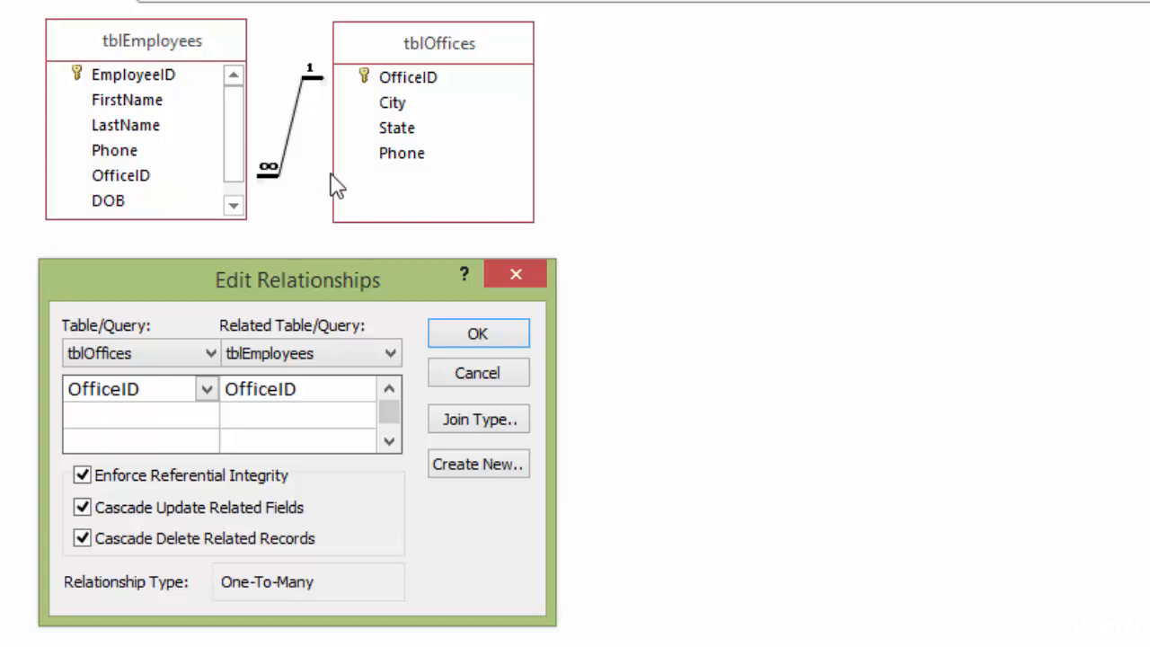
{"action": "left_click", "coordinate": [507, 377]}
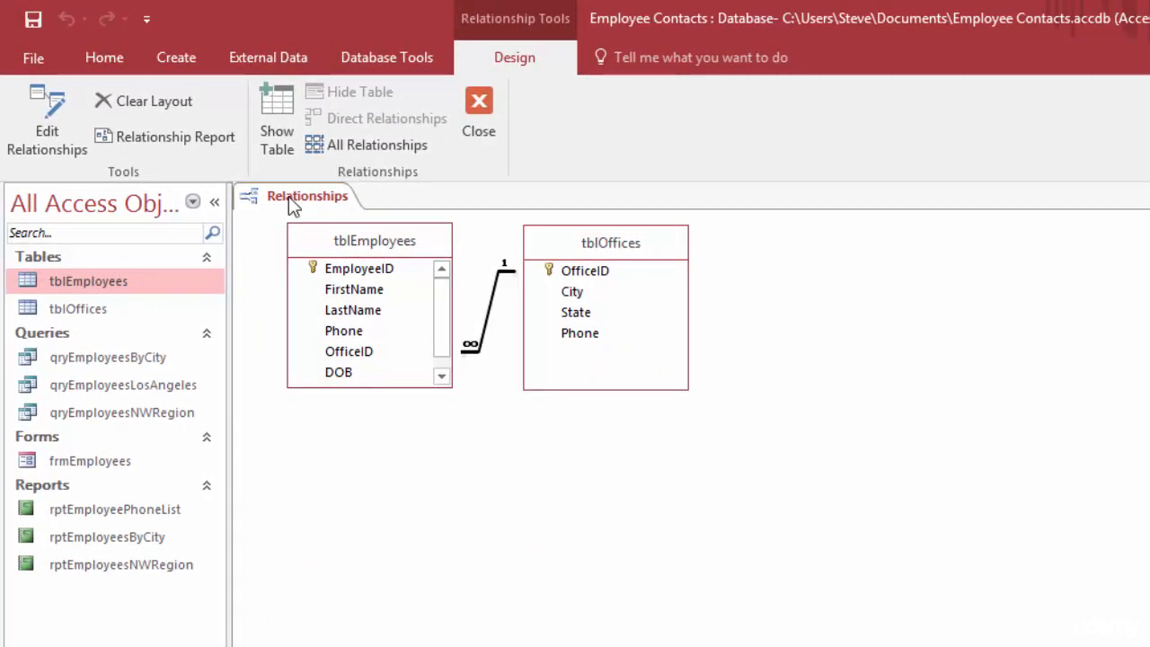
Close the Relationships window
{"action": "right_click", "coordinate": [288, 196]}
{"action": "left_click", "coordinate": [347, 242]}
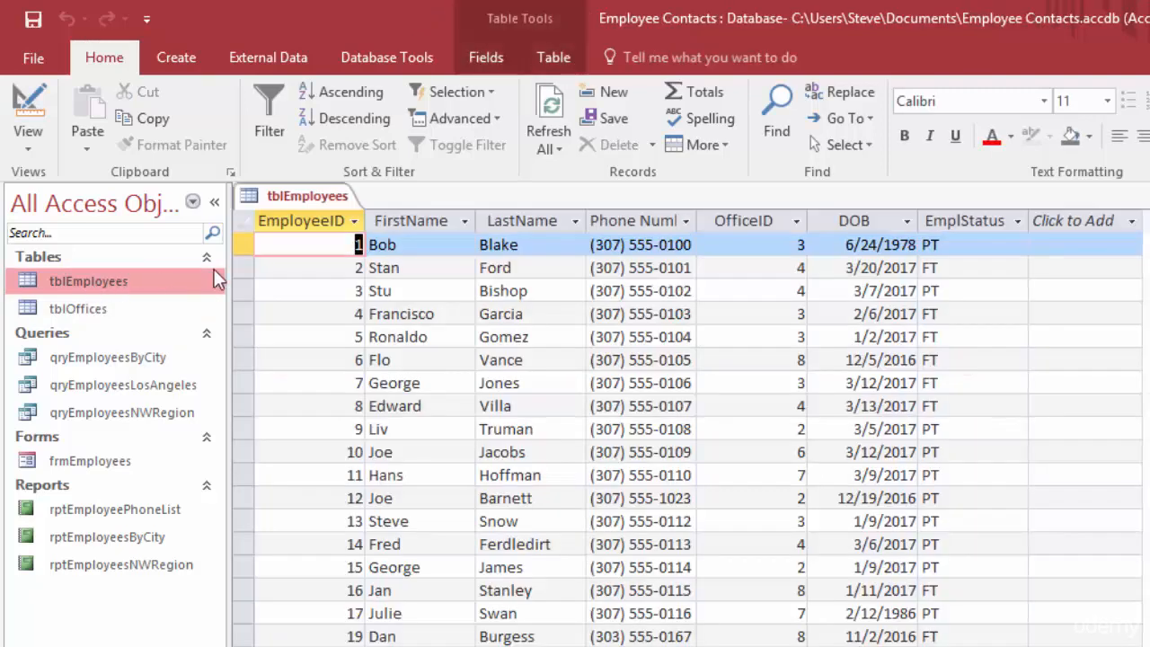
Select the entire EmployeeID, LastName and phone number columns of tblEmployees one after another in Datasheet View
{"action": "left_click", "coordinate": [420, 221]}
{"action": "left_click", "coordinate": [310, 220]}
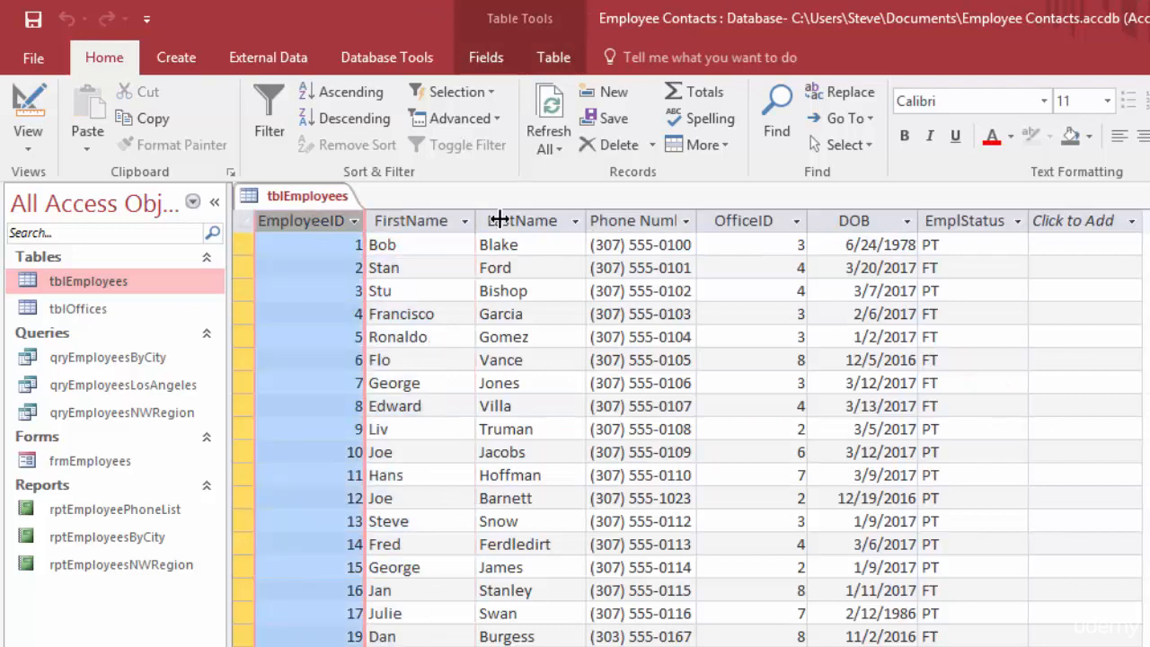
{"action": "left_click", "coordinate": [536, 220]}
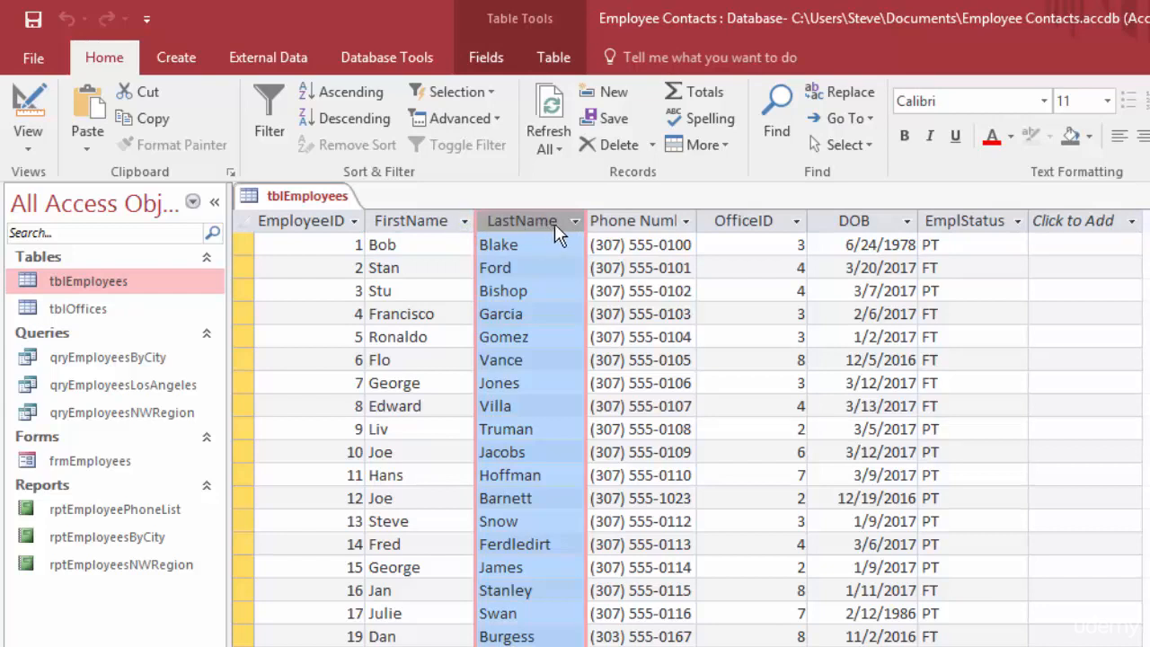
{"action": "left_click", "coordinate": [650, 222]}
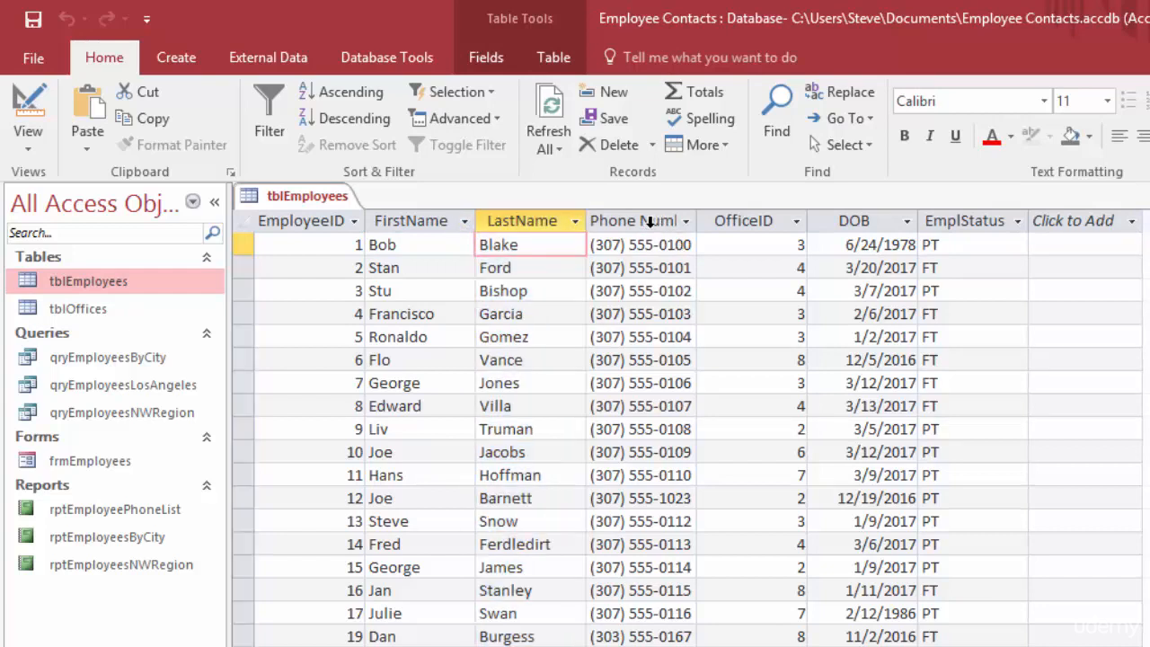
{"action": "left_click", "coordinate": [650, 222]}
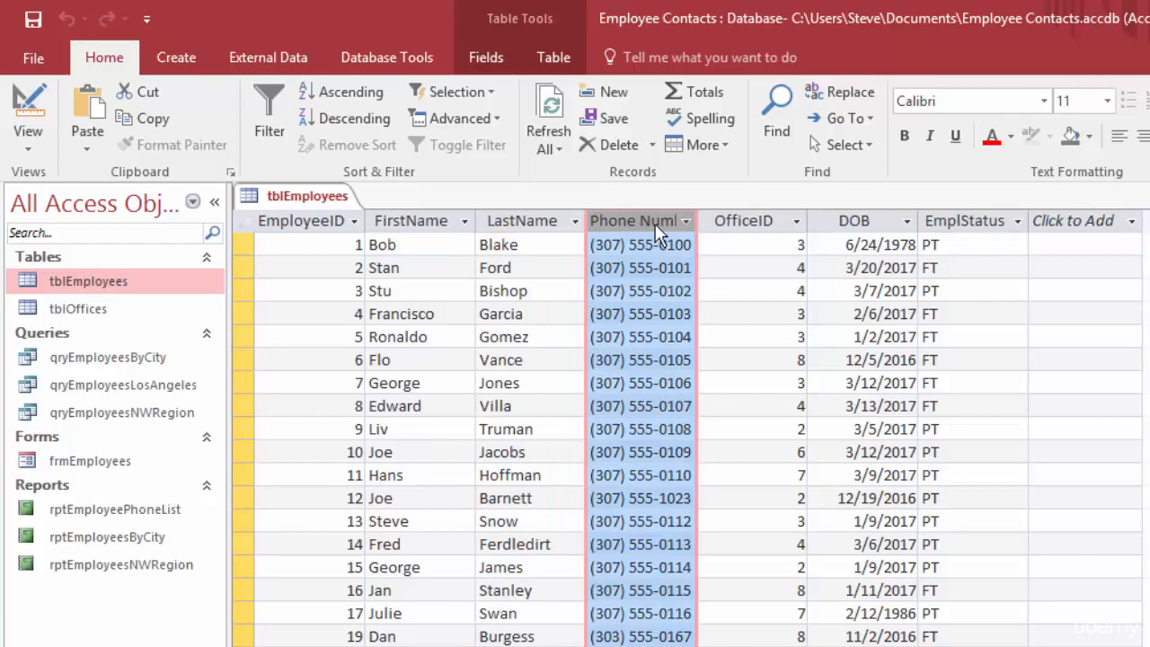
Clear the Phone field's caption in the design of tblEmployees, and save the table while returning to Datasheet View
{"action": "right_click", "coordinate": [312, 199]}
{"action": "left_click", "coordinate": [373, 297]}
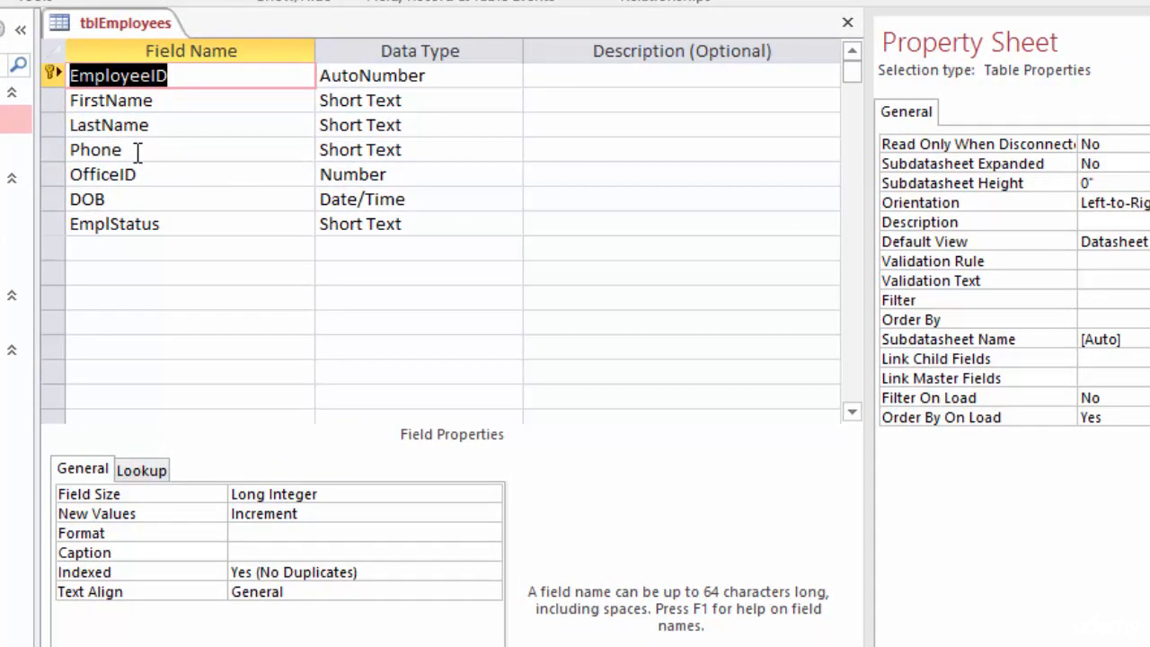
{"action": "left_click", "coordinate": [142, 155]}
{"action": "left_click_drag", "start_coordinate": [335, 553], "coordinate": [225, 550]}
{"action": "key", "text": "Delete"}
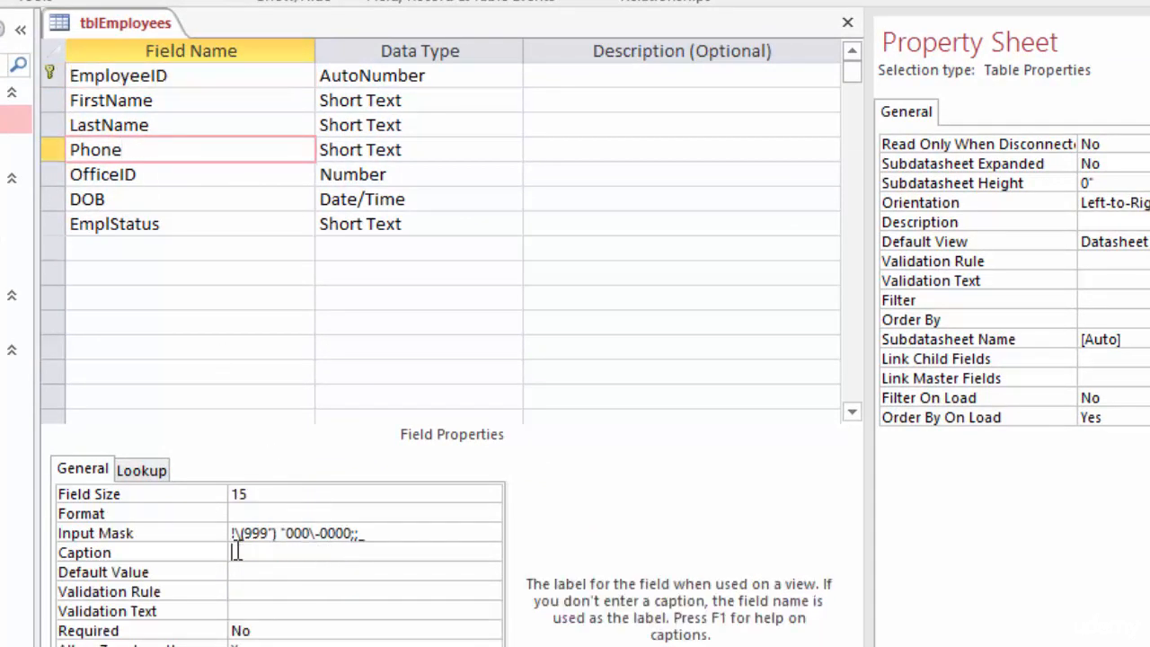
{"action": "right_click", "coordinate": [118, 24]}
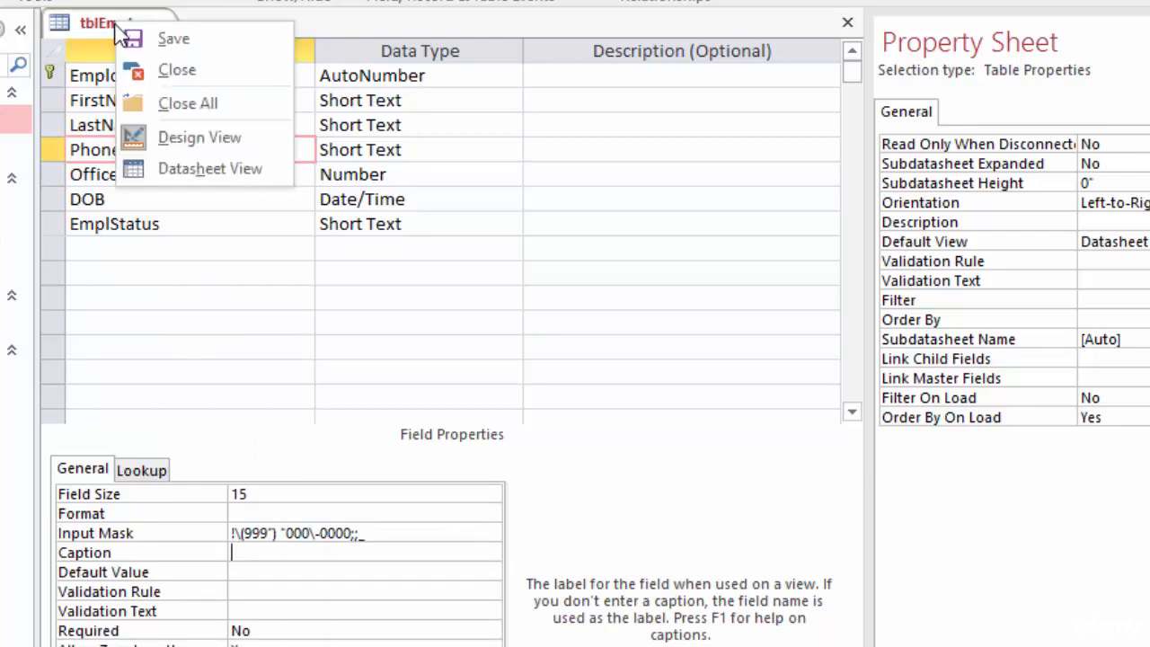
{"action": "left_click", "coordinate": [194, 168]}
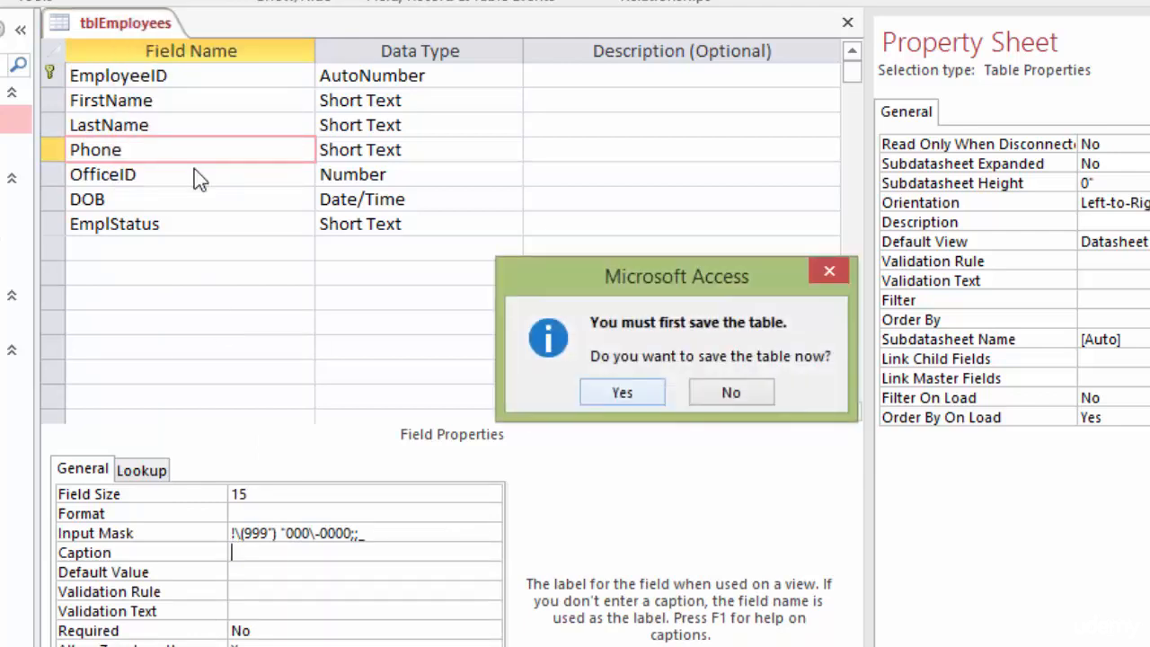
{"action": "left_click", "coordinate": [623, 392]}
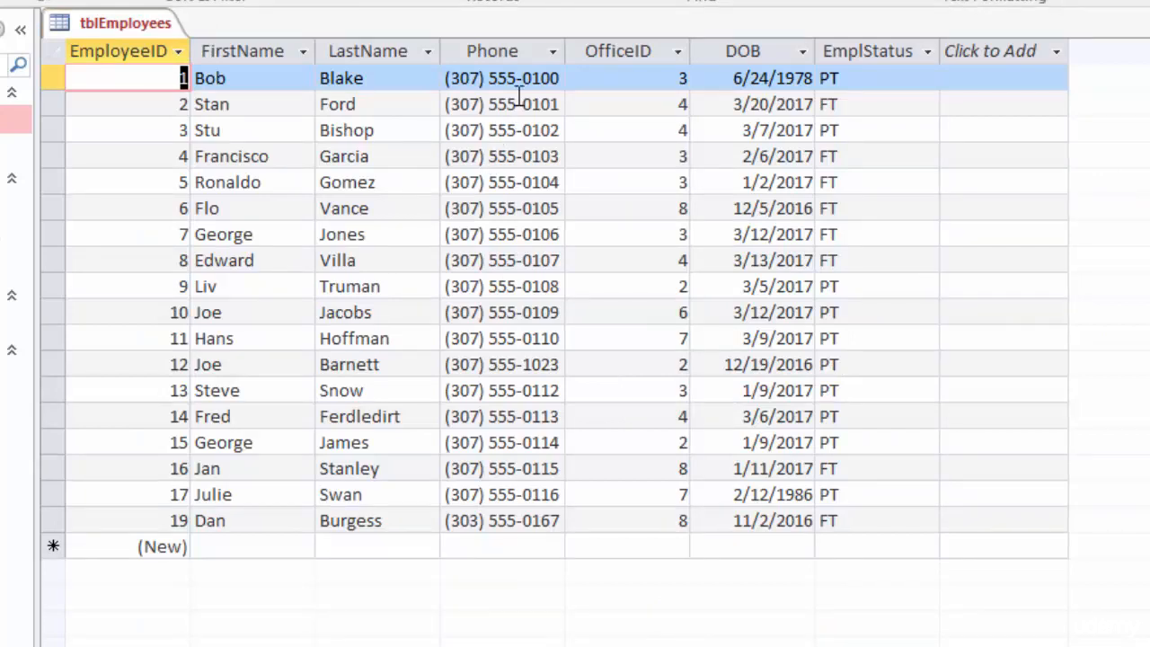
Select the entire Phone column in tblEmployees, and close all open objects
{"action": "left_click", "coordinate": [517, 52]}
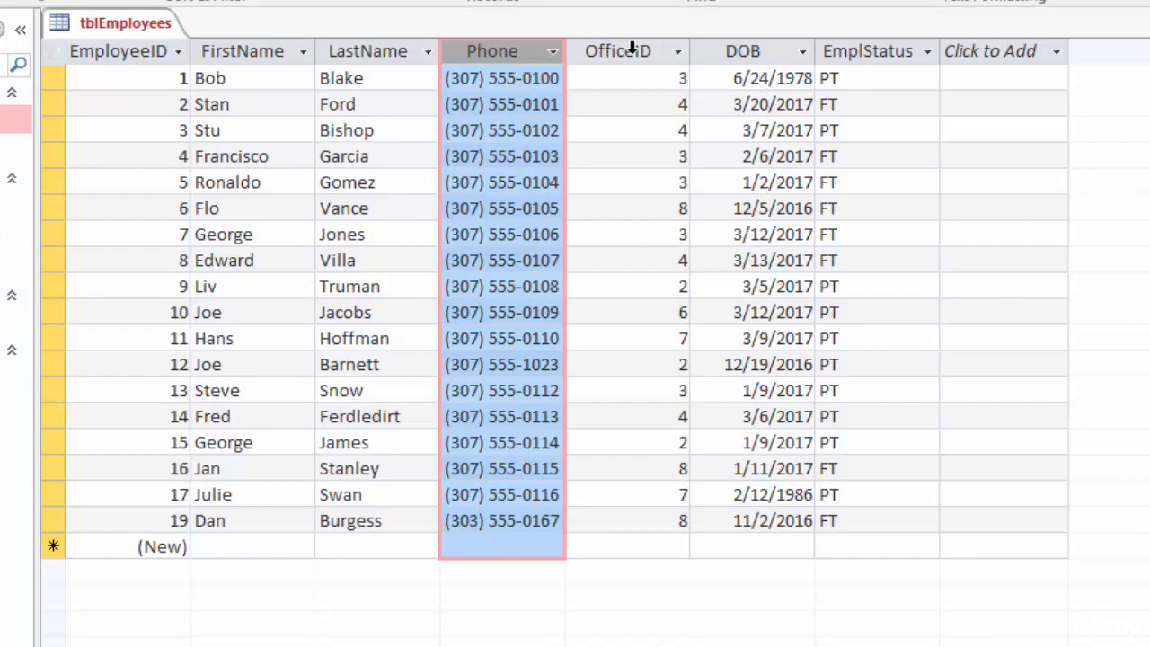
{"action": "right_click", "coordinate": [126, 23]}
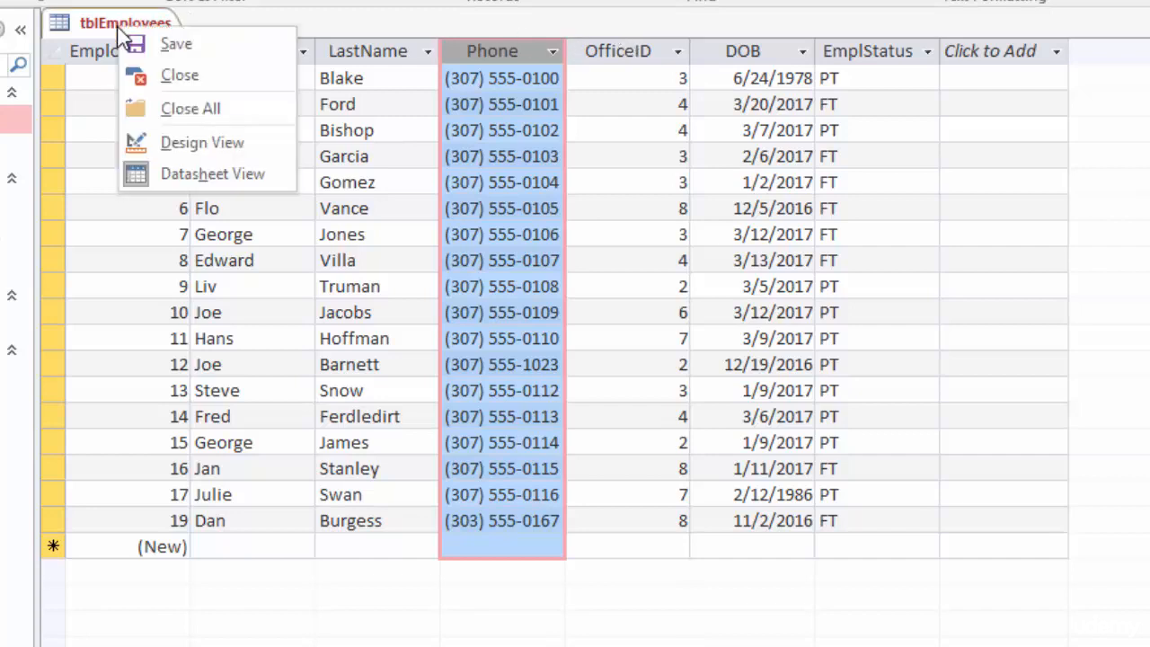
{"action": "left_click", "coordinate": [194, 109]}
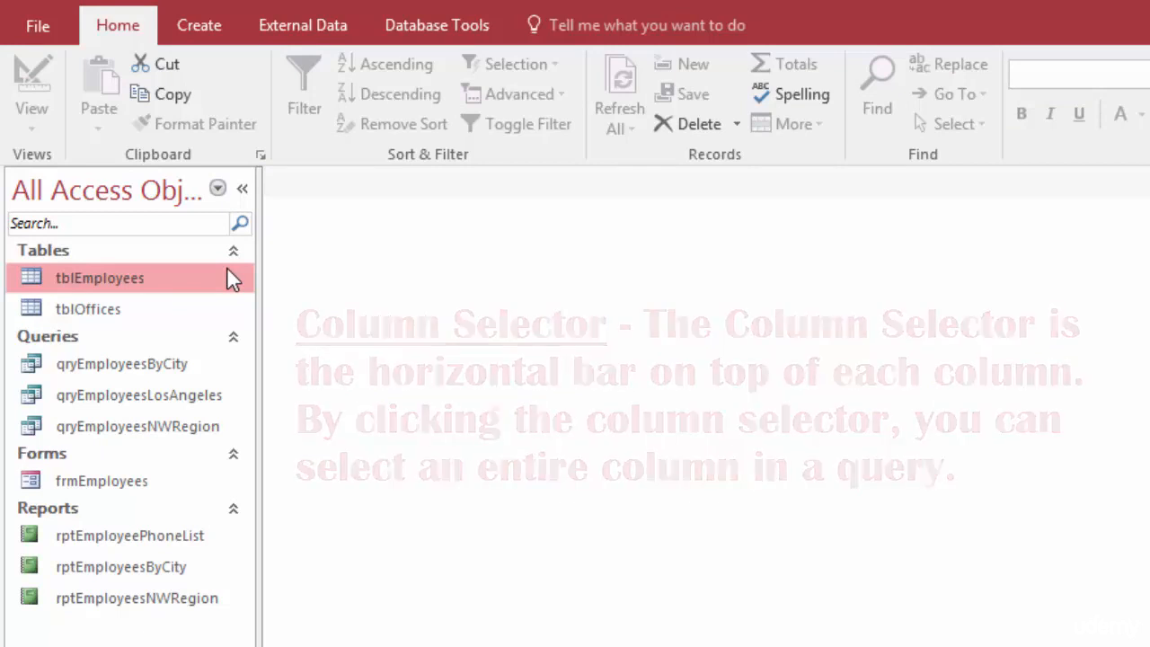
Open qryEmployeesByCity in Design View and select the entire City column in the query design grid
{"action": "left_click", "coordinate": [105, 376]}
{"action": "right_click", "coordinate": [106, 375]}
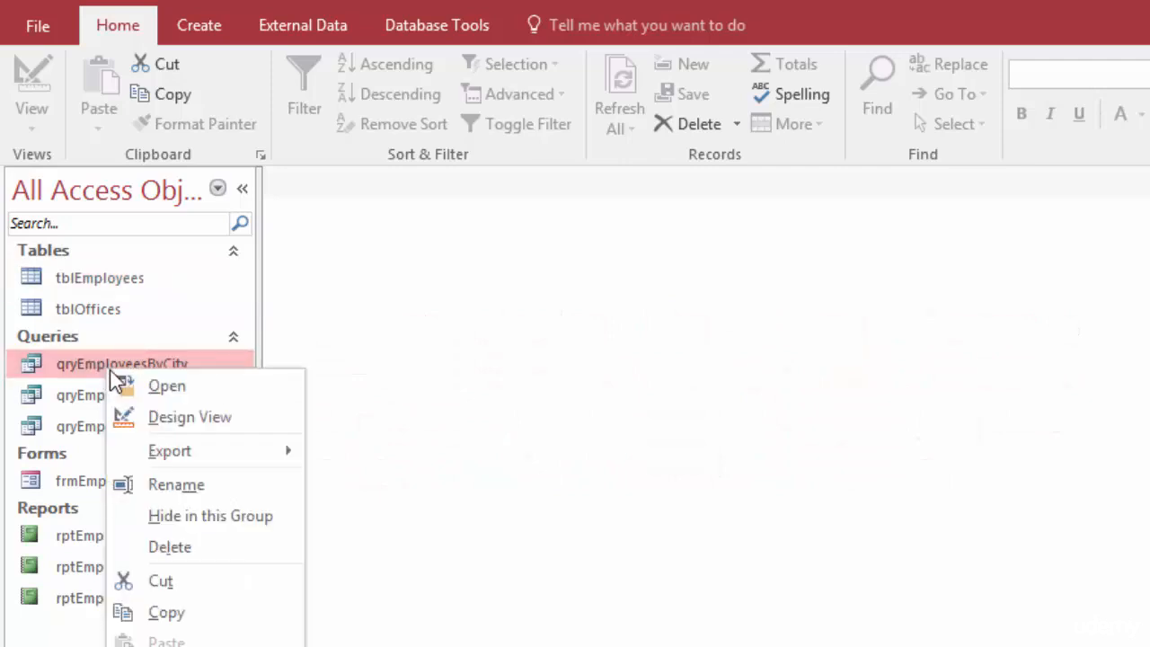
{"action": "left_click", "coordinate": [189, 417]}
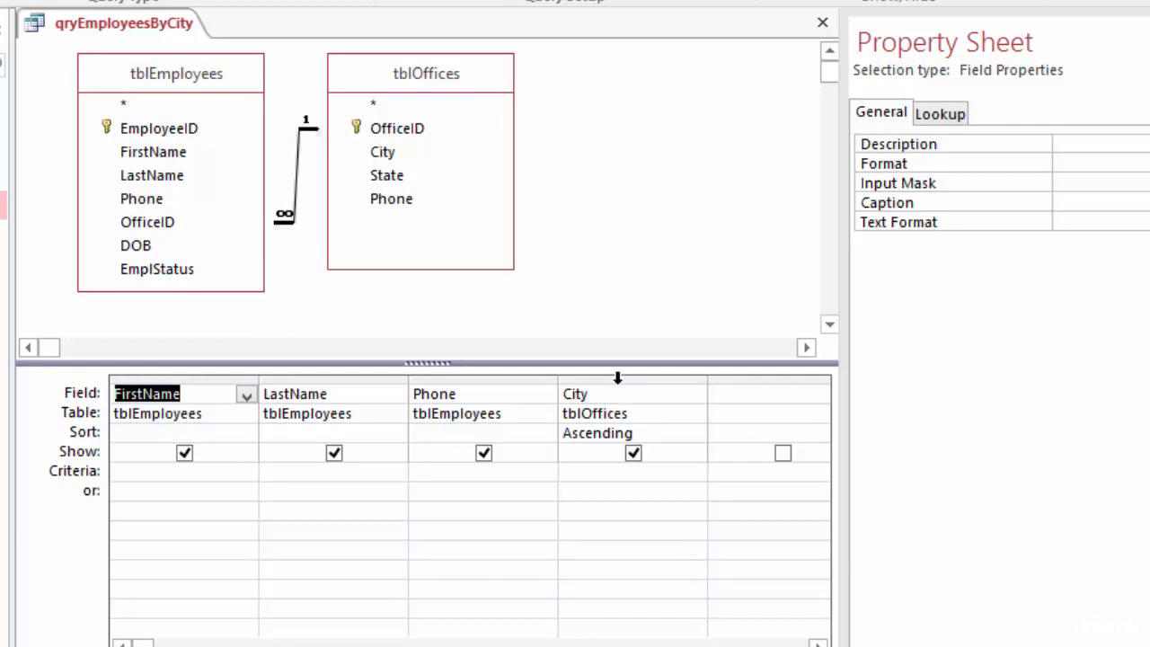
{"action": "left_click", "coordinate": [617, 378]}
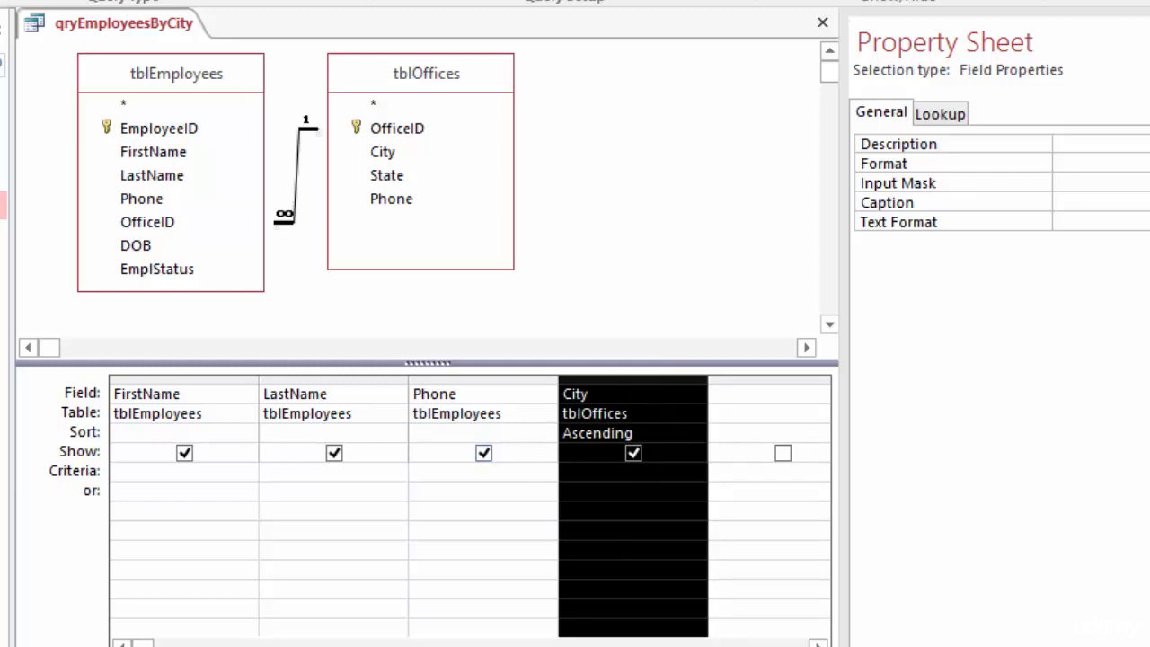
Try to move the City column in the design grid, and close qryEmployeesByCity without saving the changes
{"action": "left_click_drag", "start_coordinate": [642, 379], "coordinate": [715, 406]}
{"action": "left_click", "coordinate": [825, 25]}
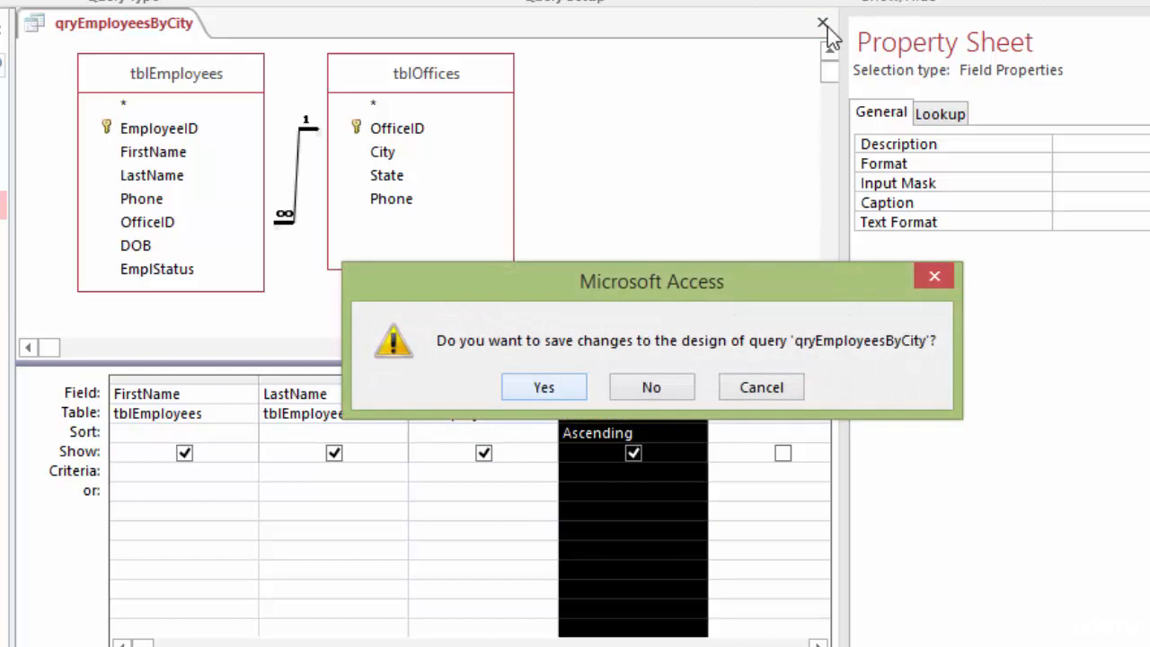
{"action": "left_click", "coordinate": [662, 402]}
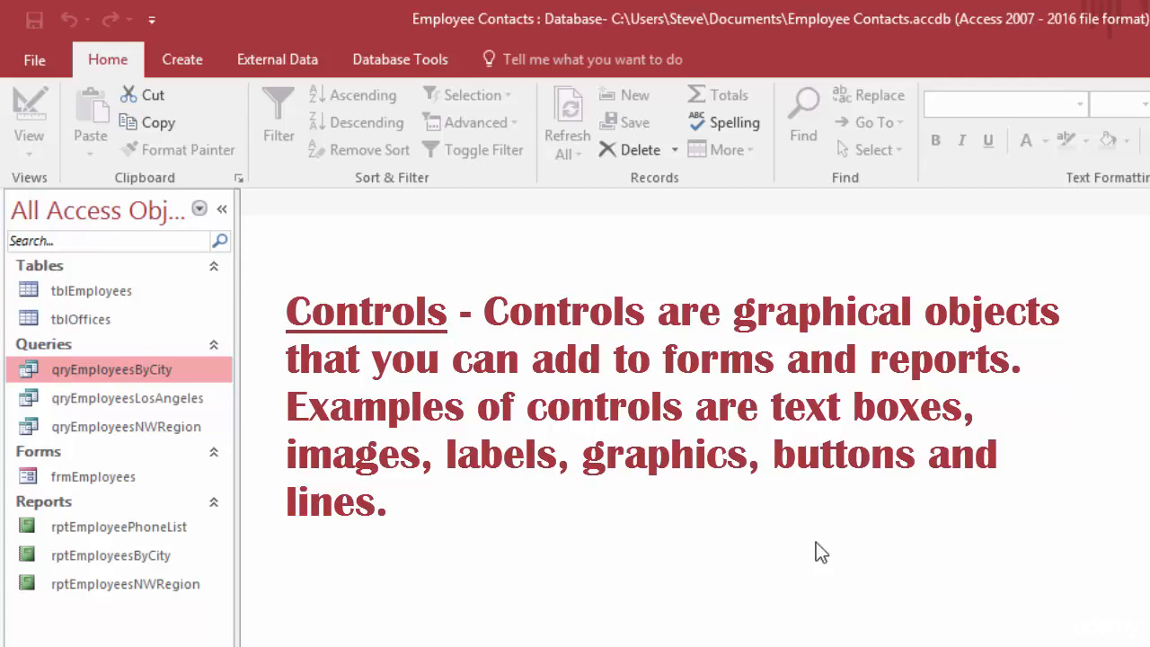
Examine the full set of available form controls with frmEmployees in Design View, and close the form
{"action": "left_click", "coordinate": [93, 476]}
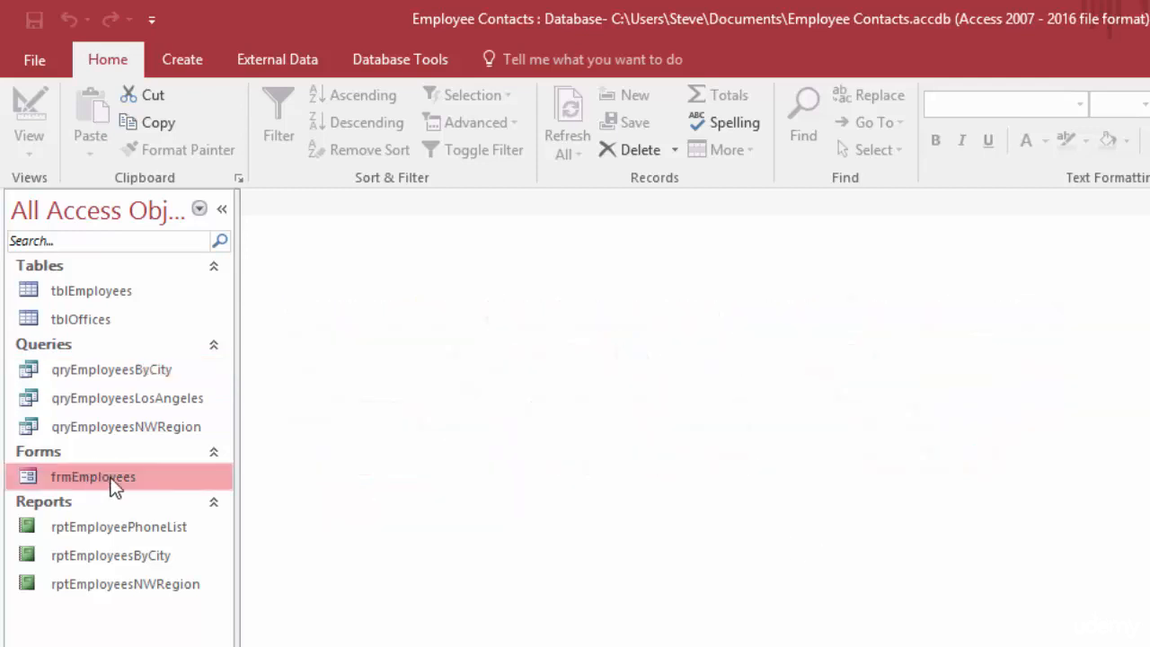
{"action": "right_click", "coordinate": [110, 478]}
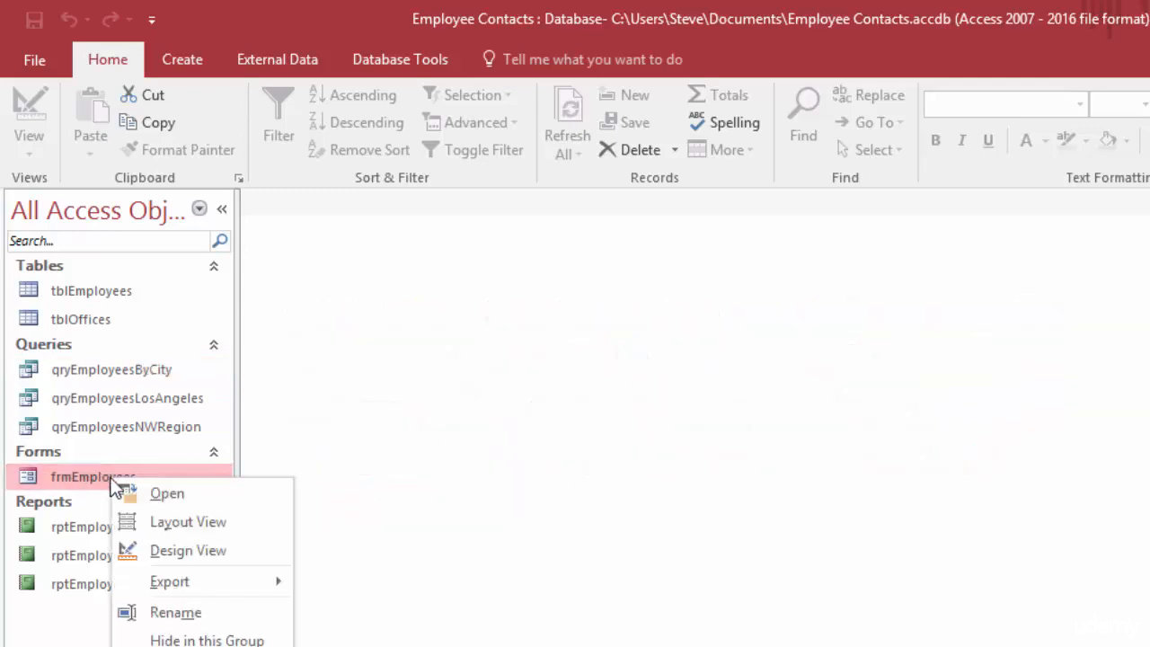
{"action": "left_click", "coordinate": [192, 552]}
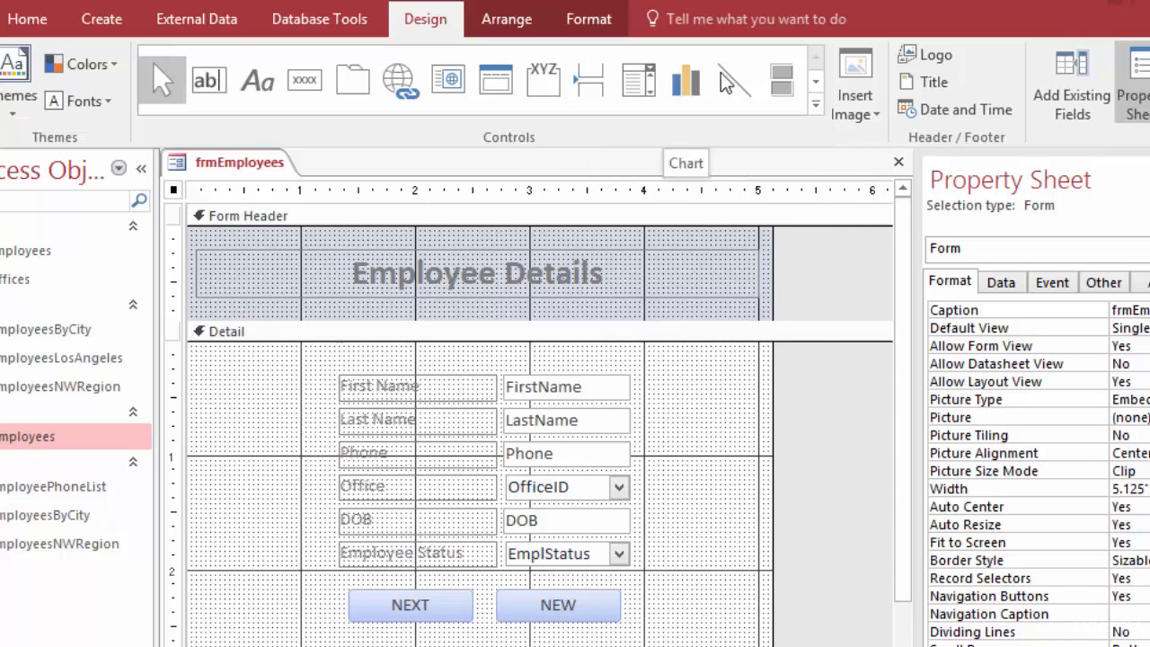
{"action": "left_click", "coordinate": [816, 105]}
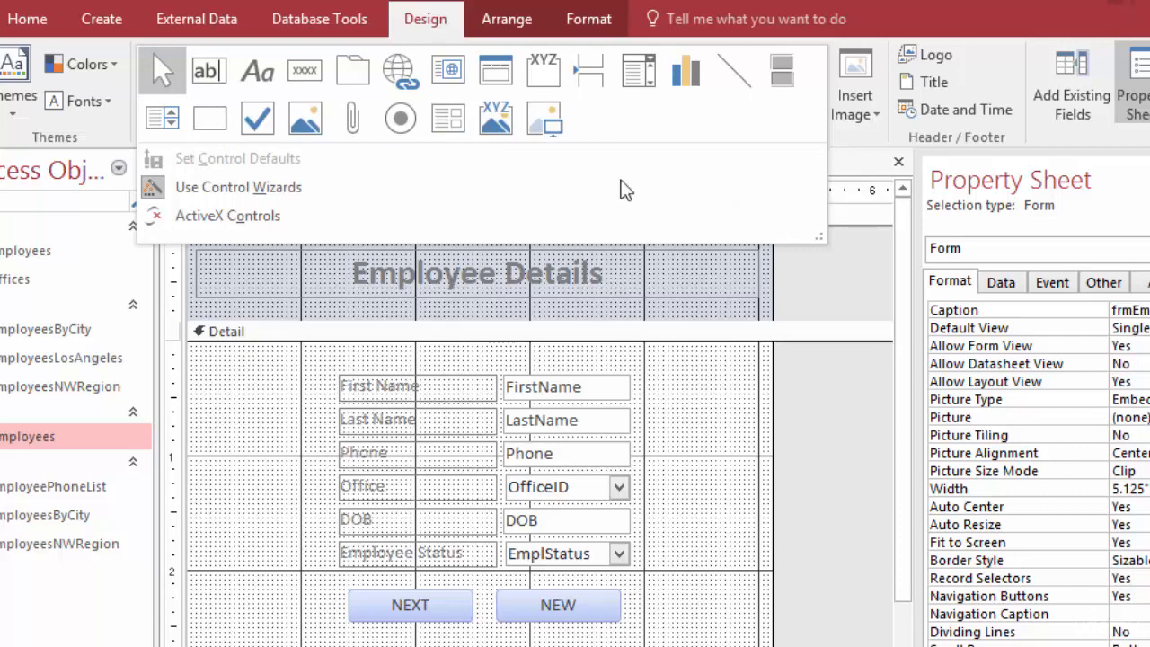
{"action": "left_click", "coordinate": [898, 163]}
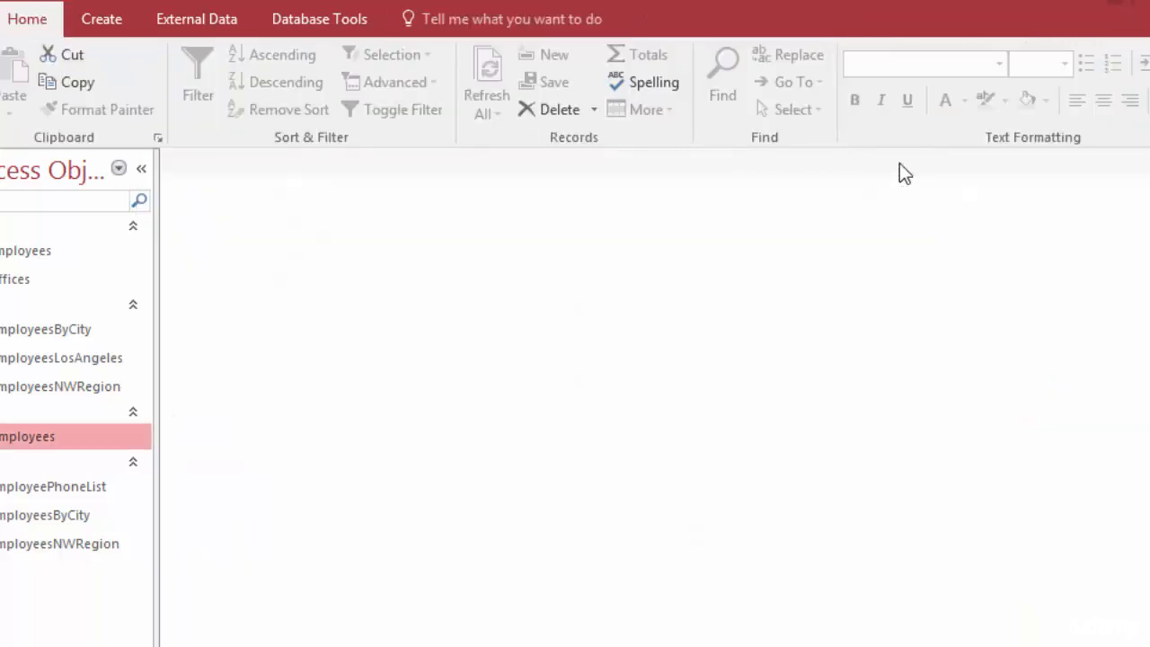